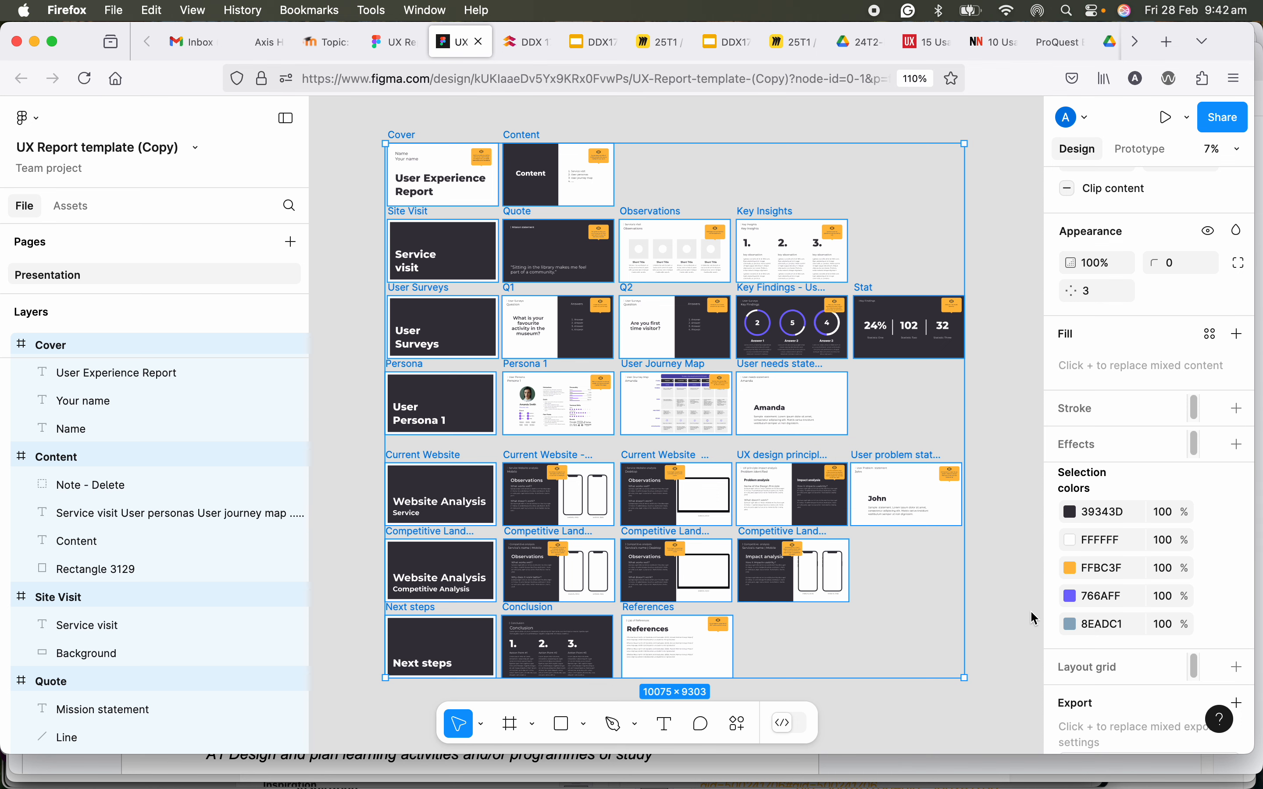
Select all frames on the page and review the selection colors used across them, then clear the selection
left_click(1001, 577)
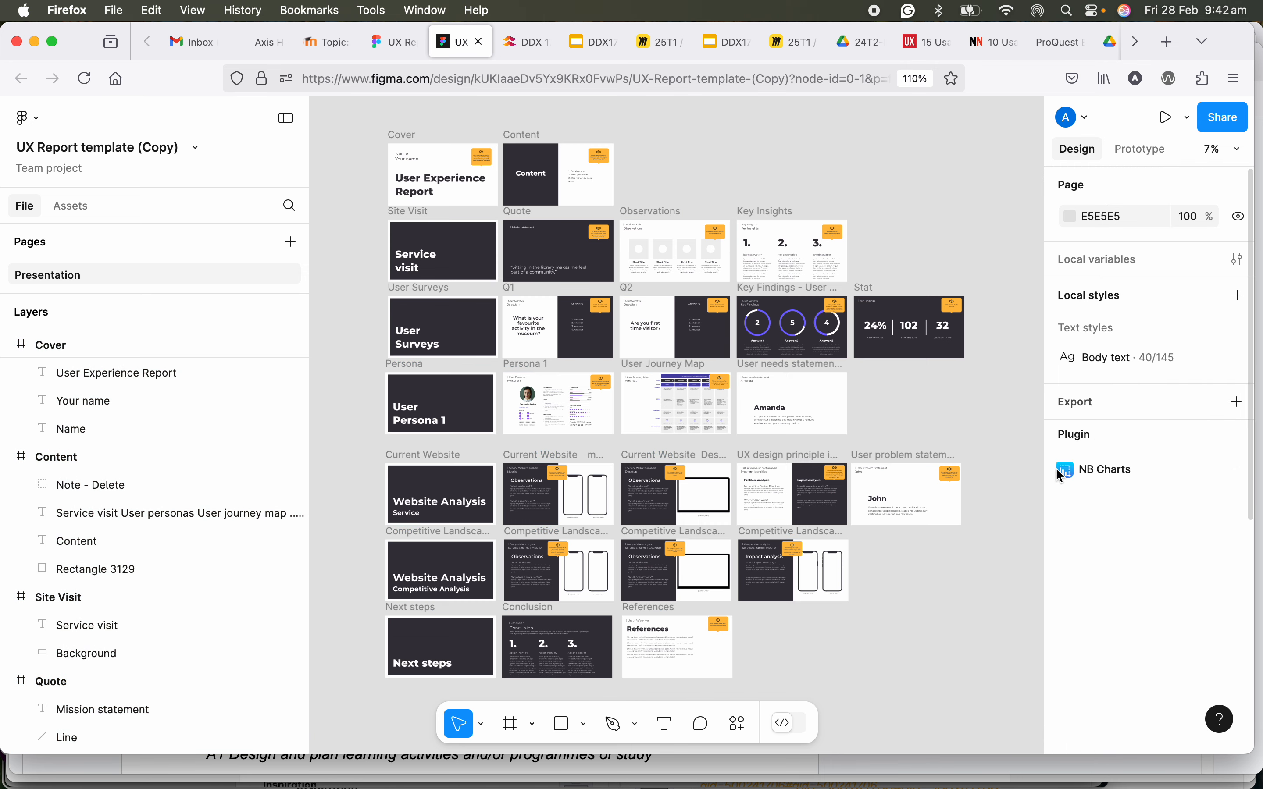
left_click_drag(335, 123, 999, 684)
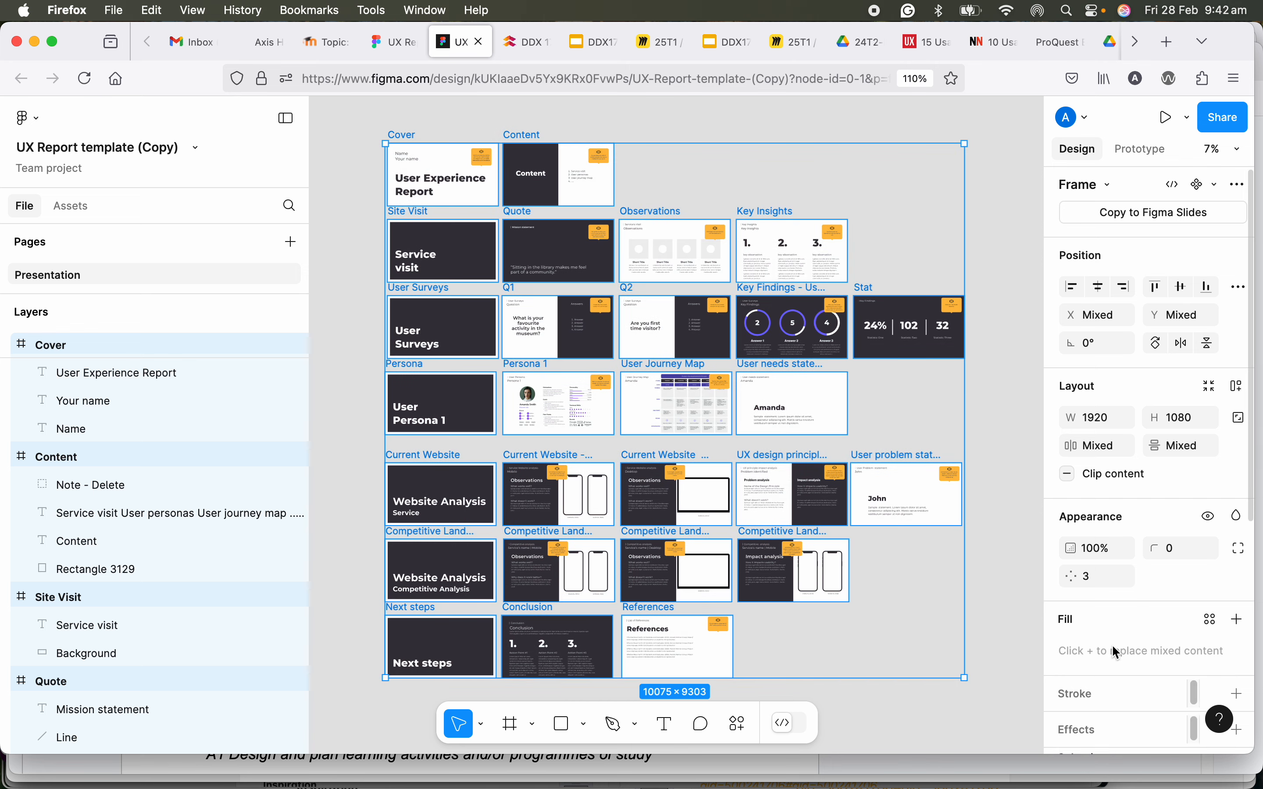
scroll(1113, 645, "down", 5)
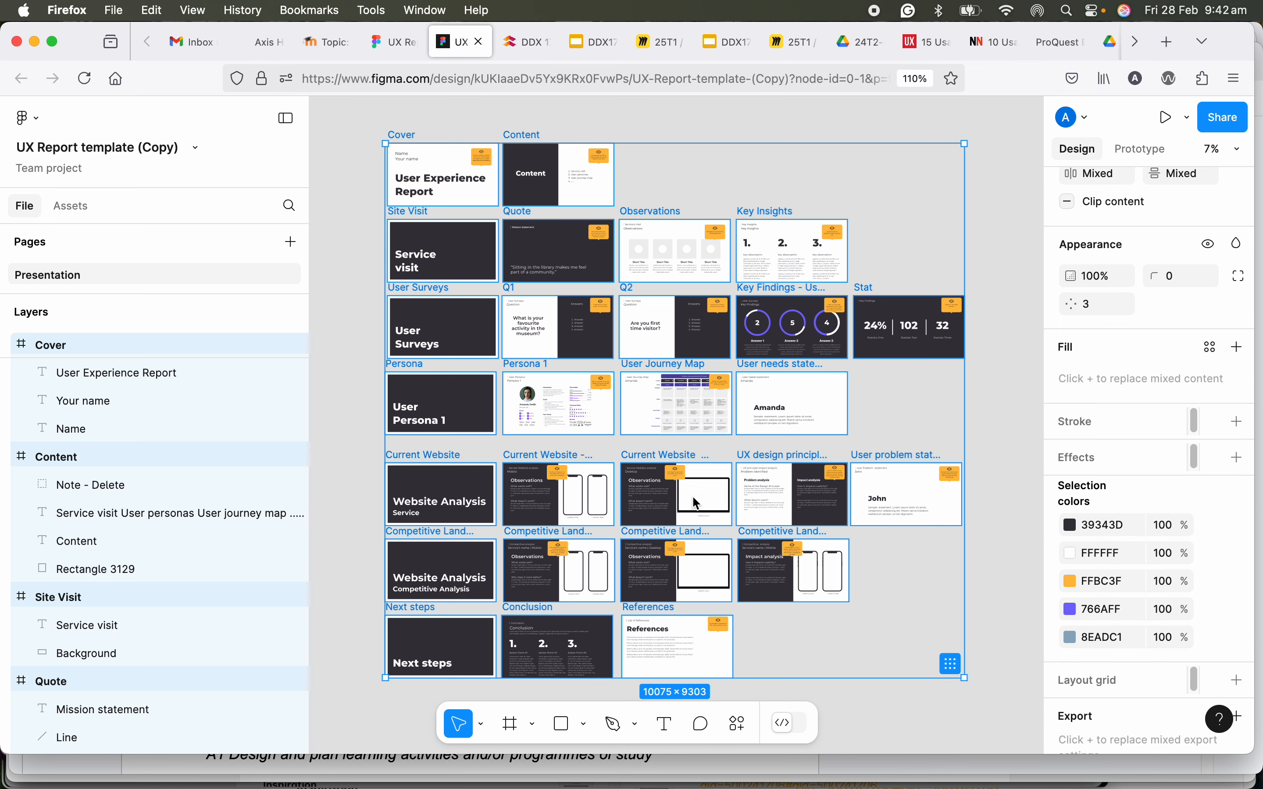
left_click(983, 426)
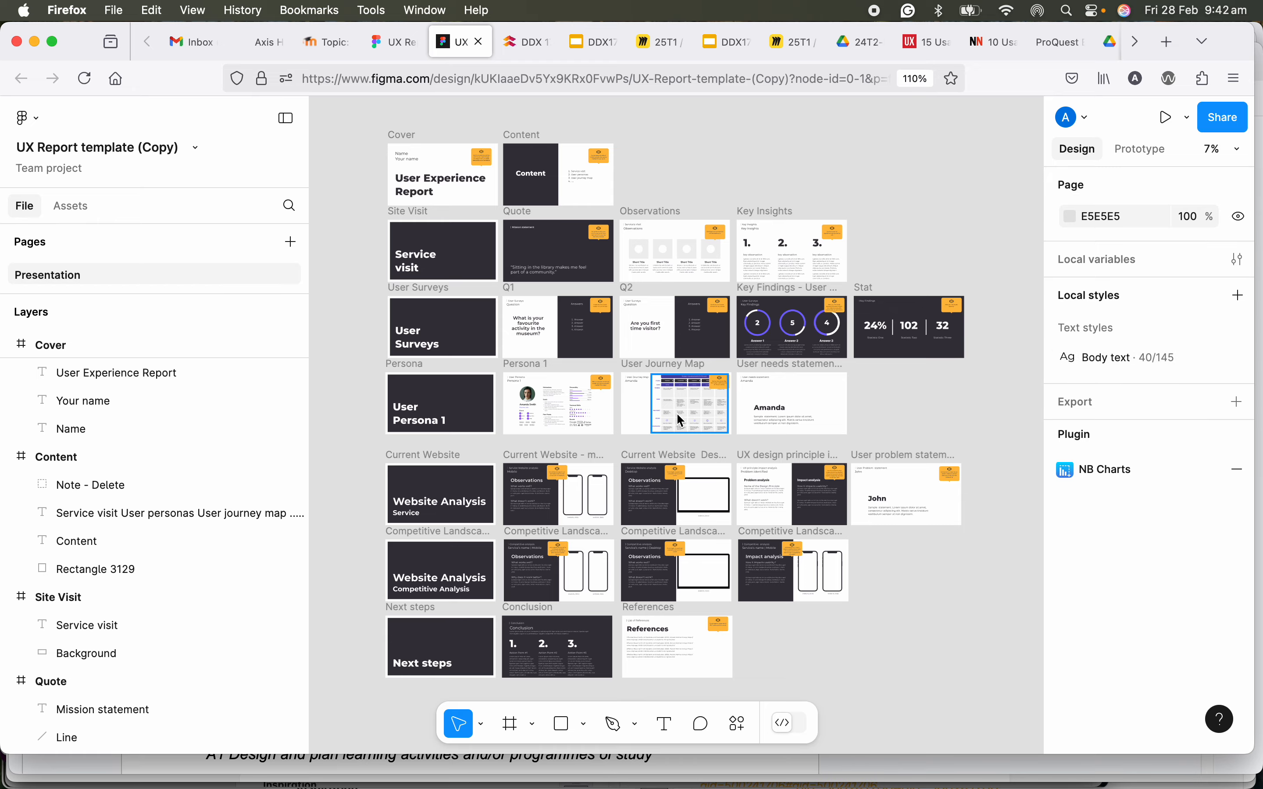
Select the library quote text in the Quote frame to inspect its typography settings, then deselect it
scroll(541, 365, "up", 5)
scroll(501, 318, "down", 3)
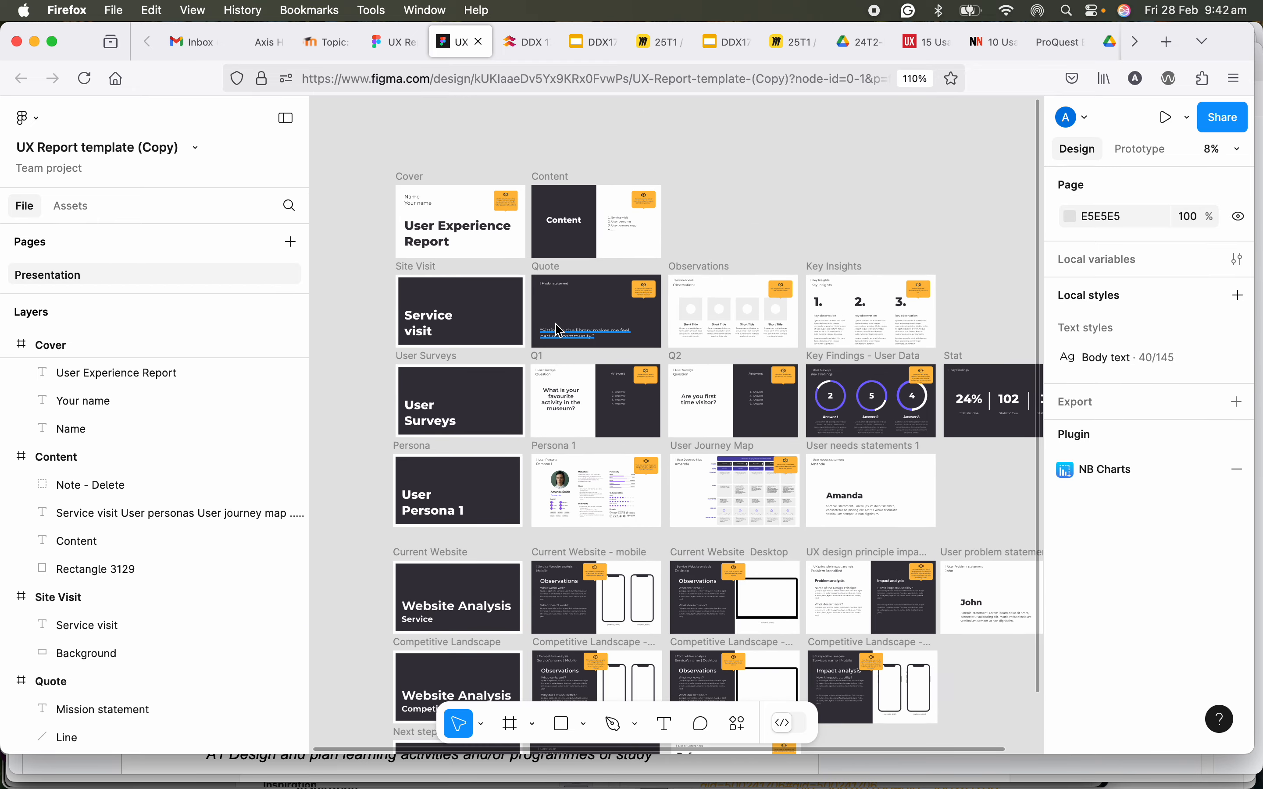
scroll(557, 331, "up", 3)
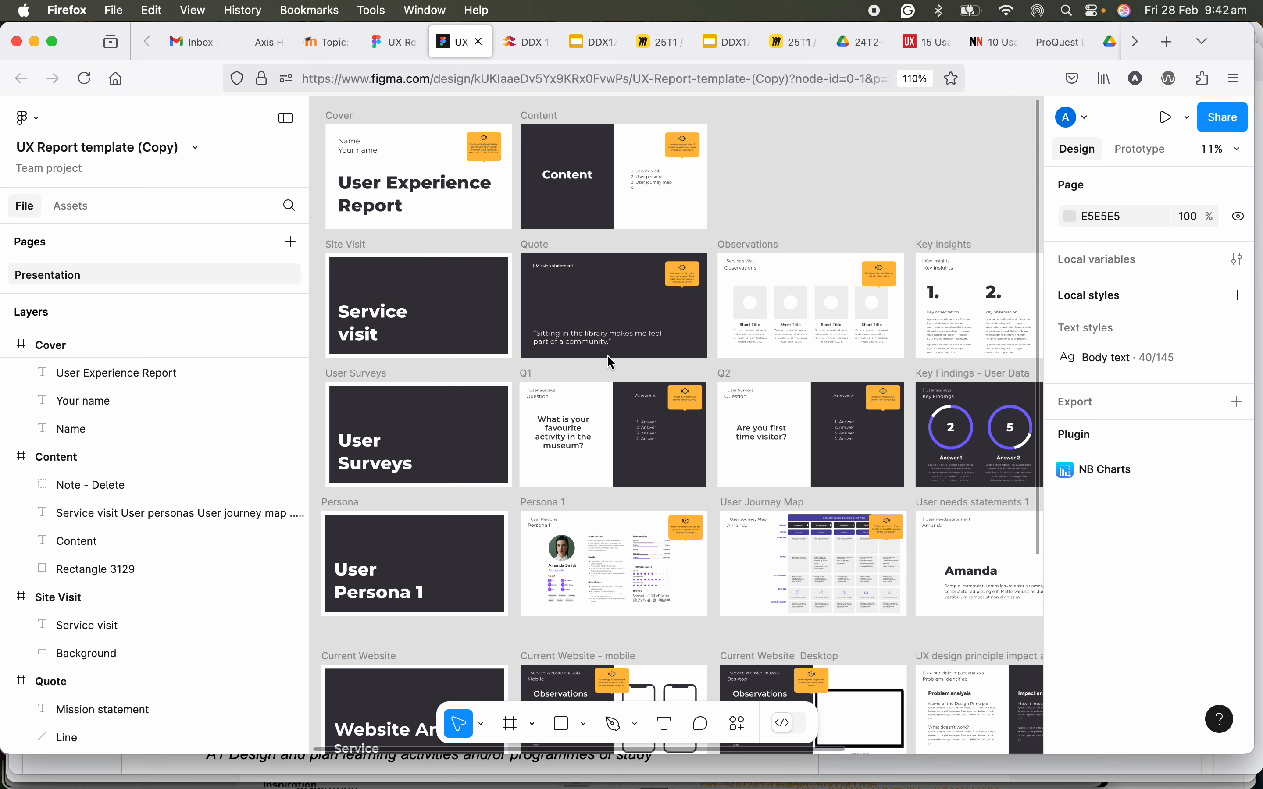
scroll(659, 431, "down", 5)
left_click_drag(660, 448, 589, 329)
scroll(517, 282, "up", 3)
scroll(517, 281, "down", 3)
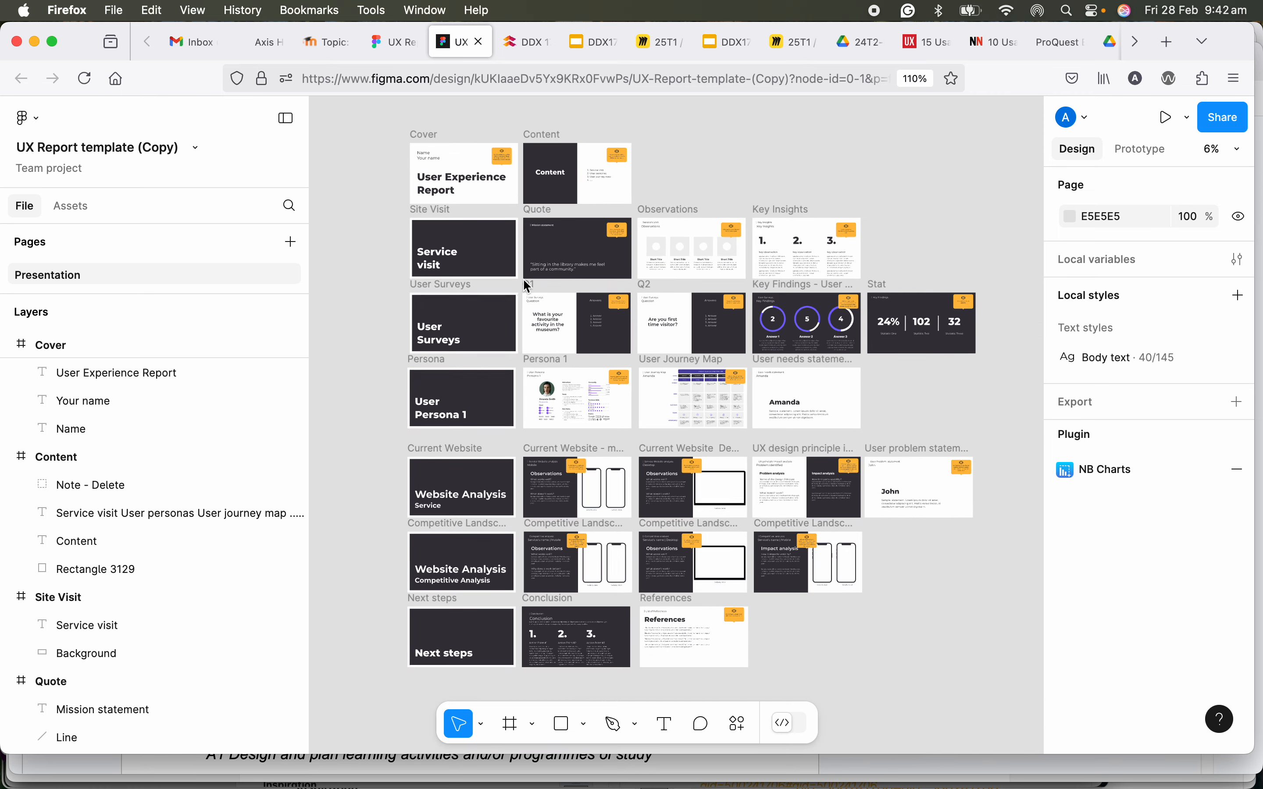
scroll(549, 277, "up", 4)
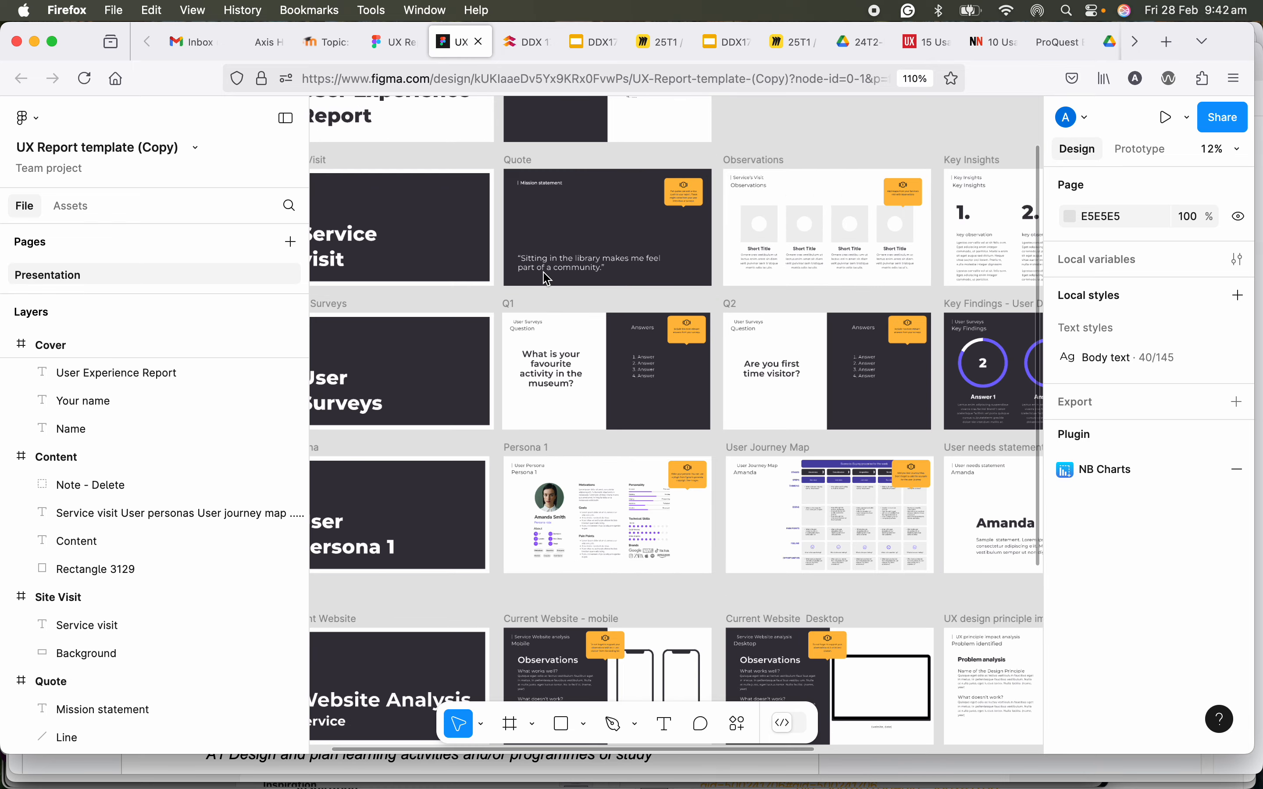
scroll(543, 272, "down", 2)
scroll(541, 272, "up", 6)
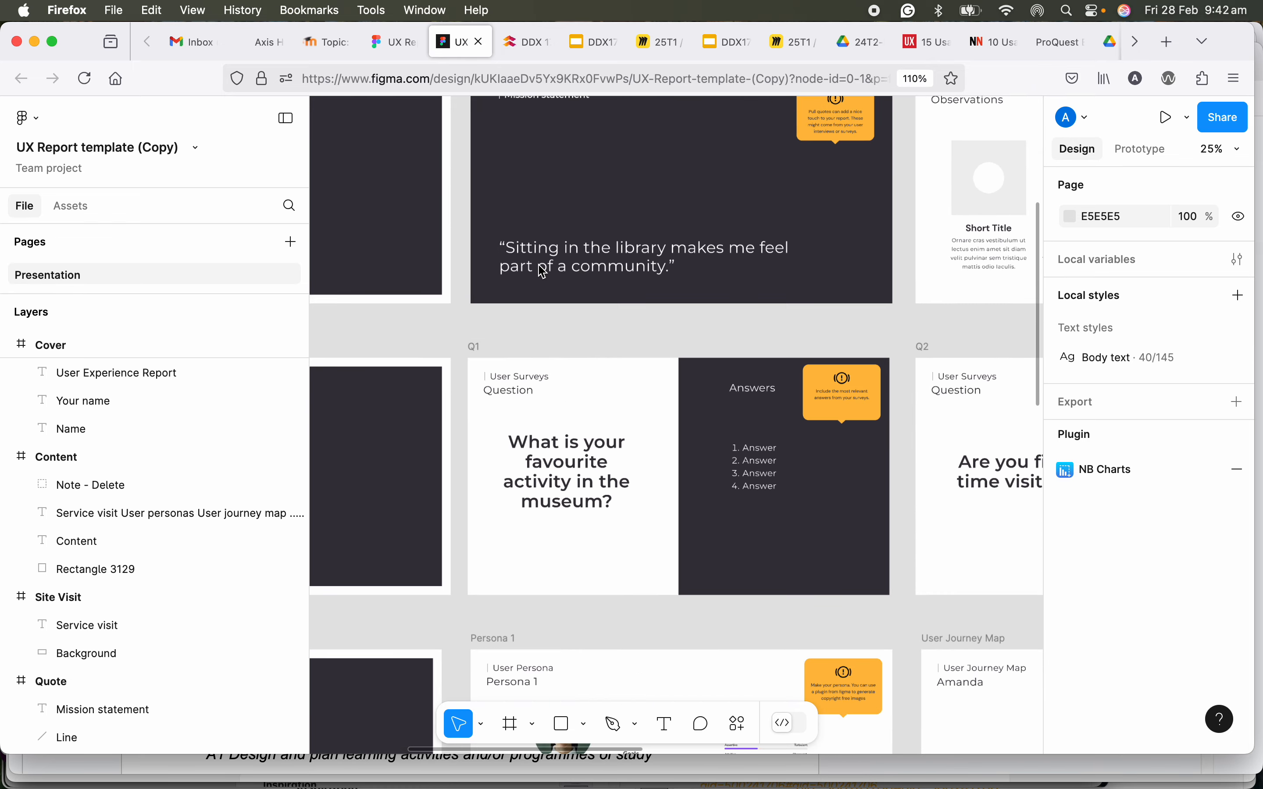
left_click_drag(542, 274, 514, 317)
scroll(517, 320, "up", 2)
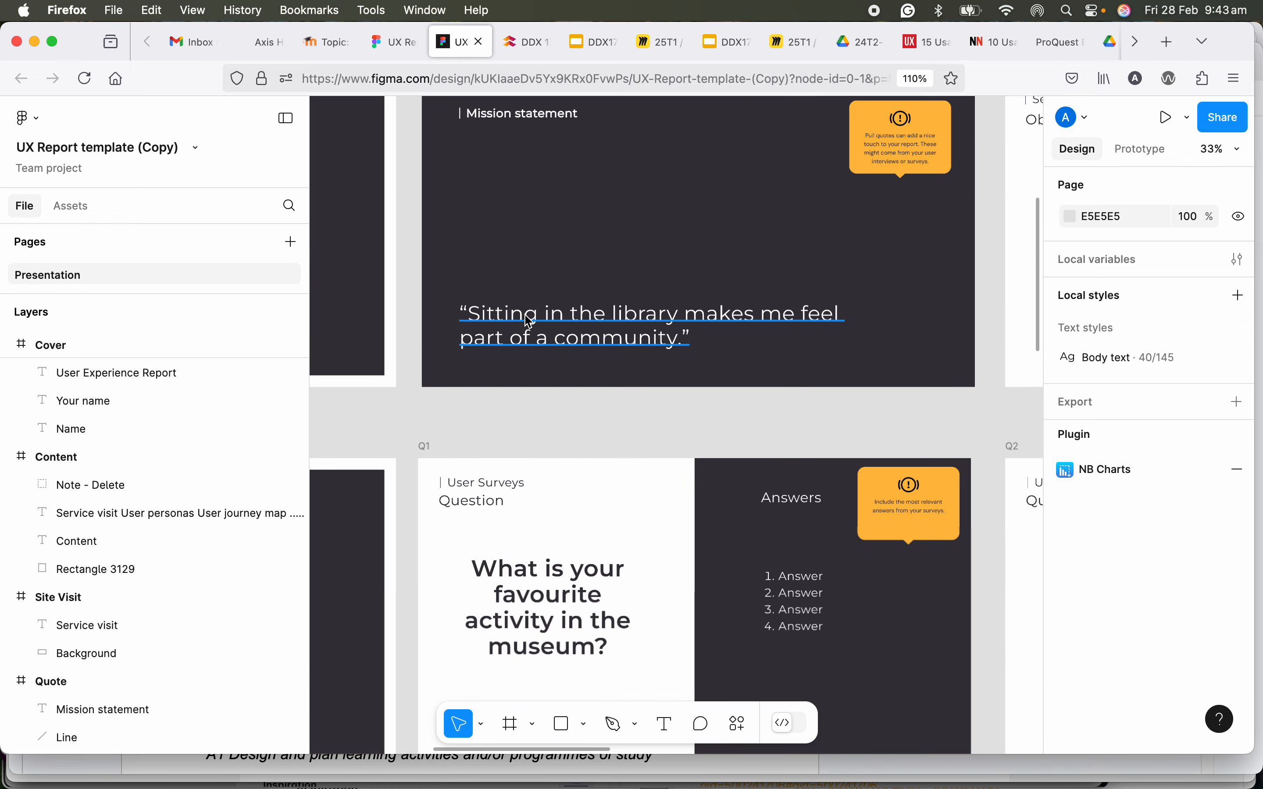
left_click(521, 324)
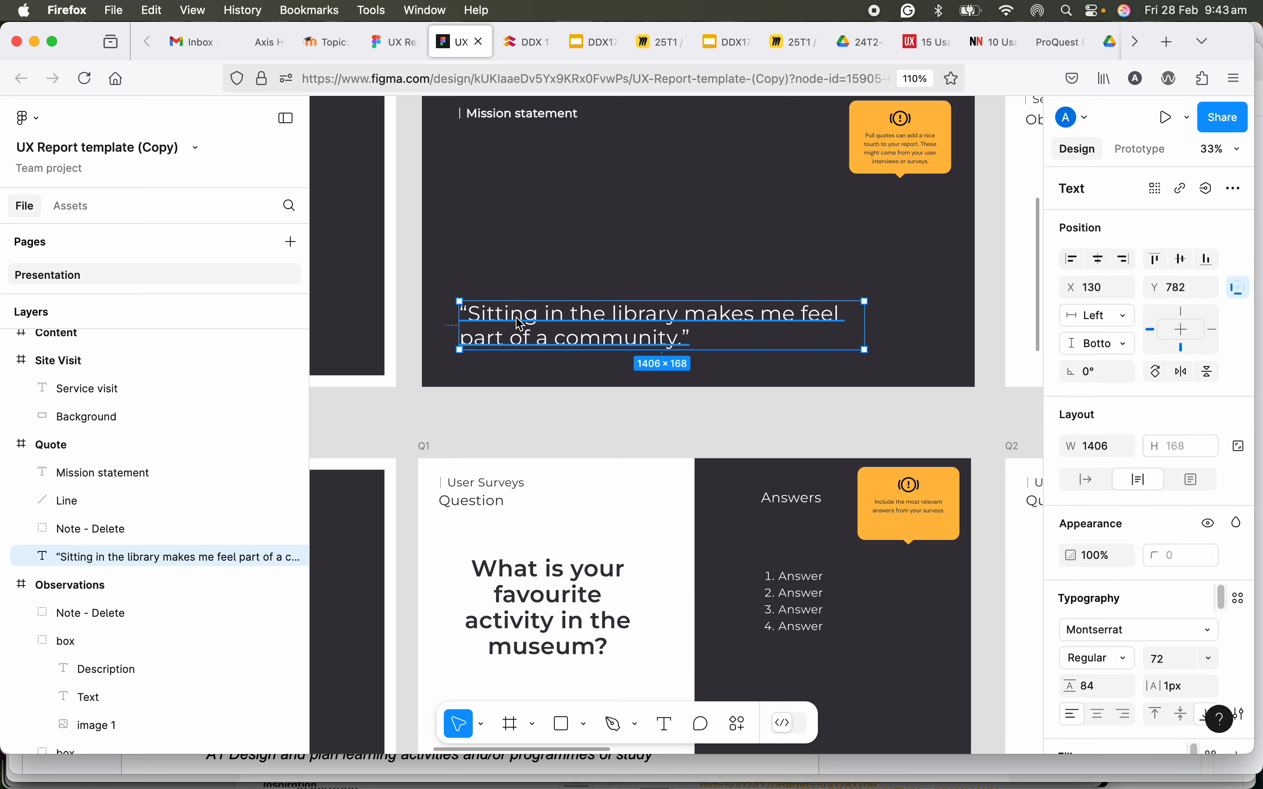
scroll(521, 324, "down", 5)
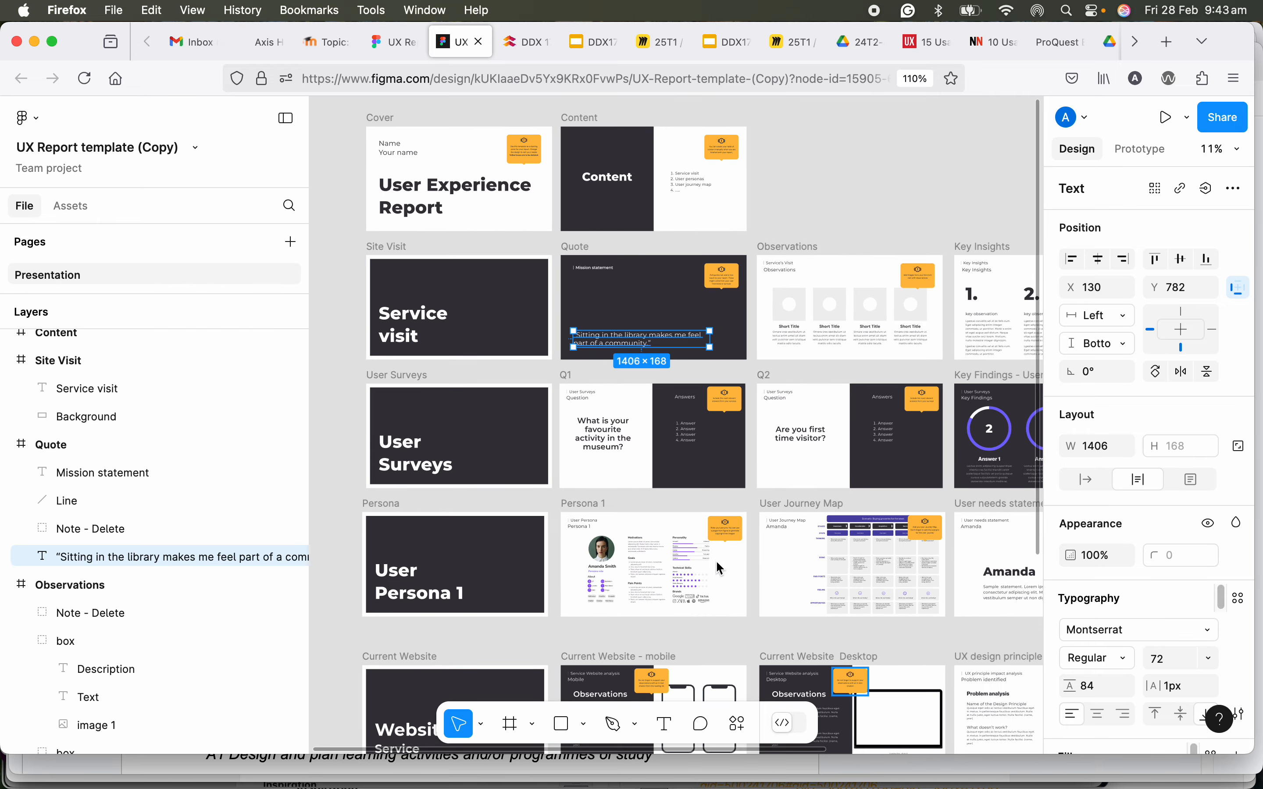
scroll(561, 342, "up", 4)
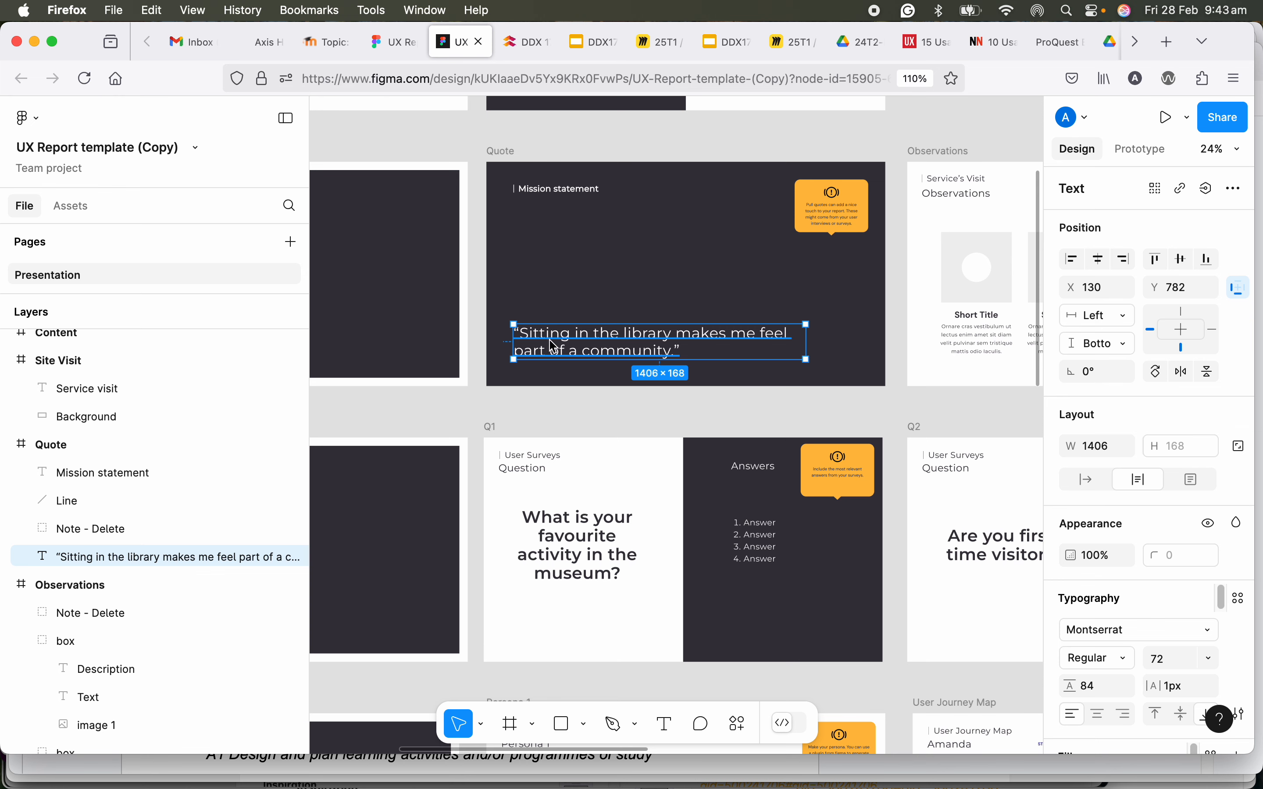
scroll(554, 345, "down", 3)
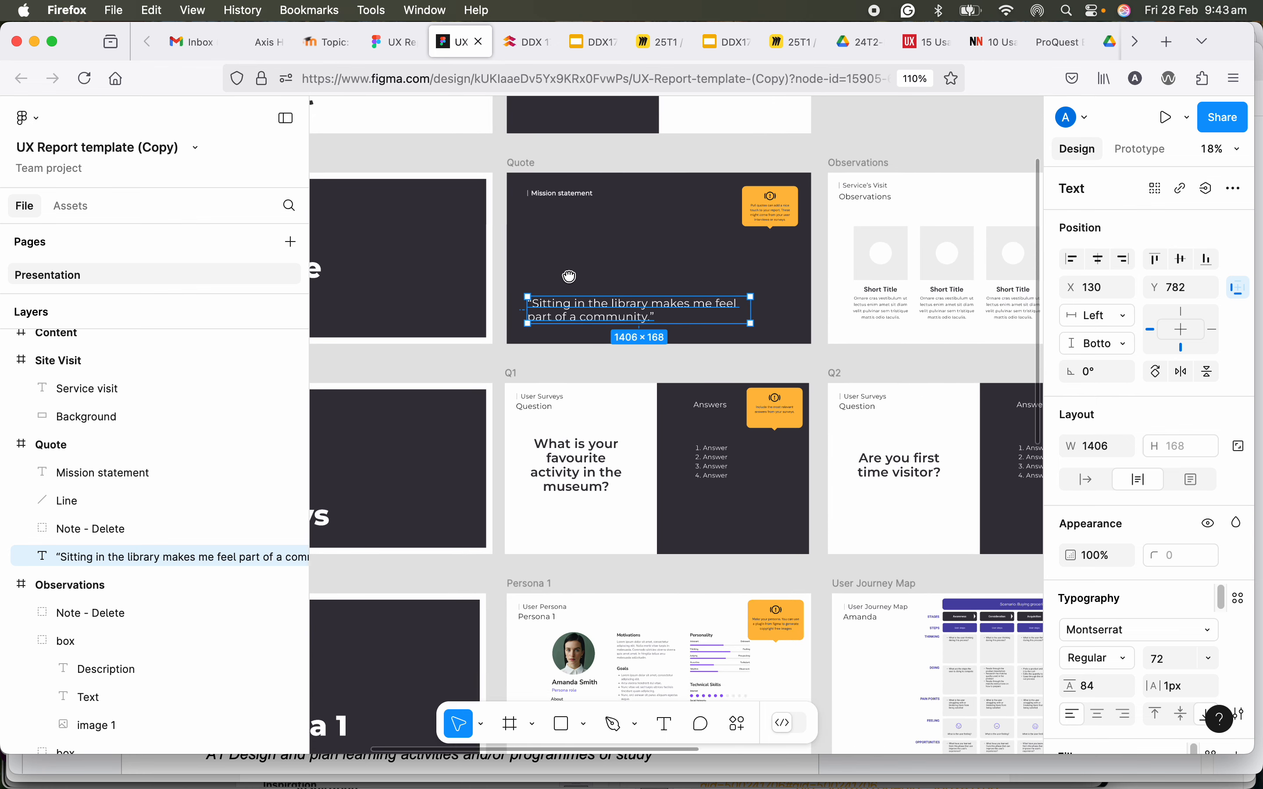
scroll(582, 257, "up", 2)
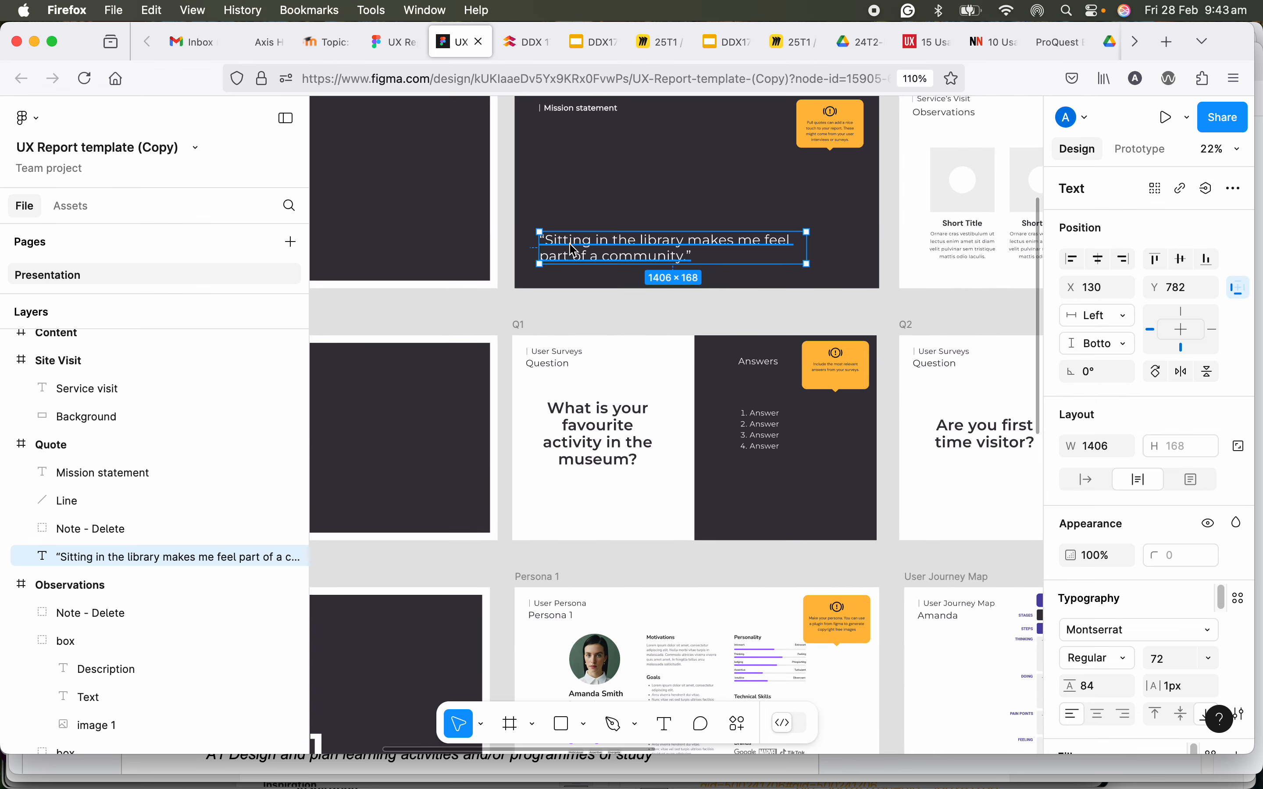
left_click(503, 313)
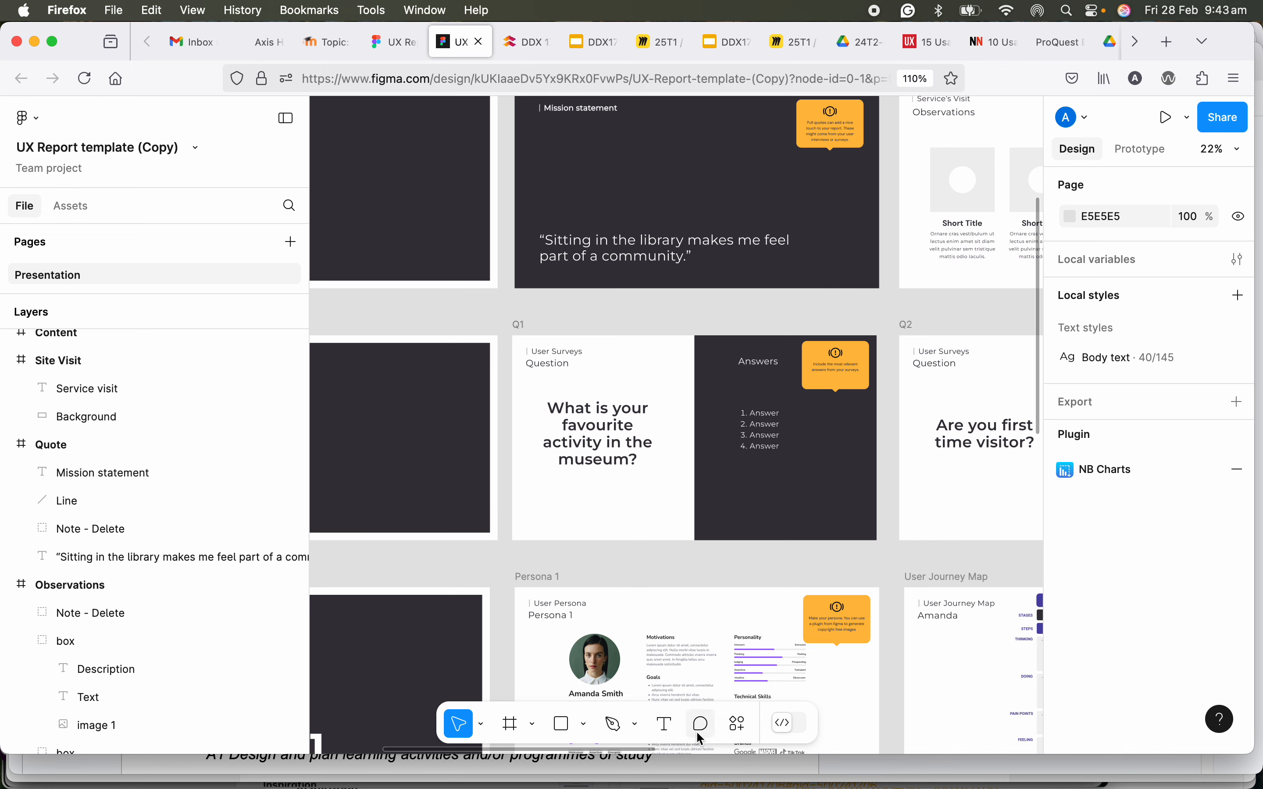
Run the Similar text selector plugin and view its size, weight and family matching options
left_click(738, 724)
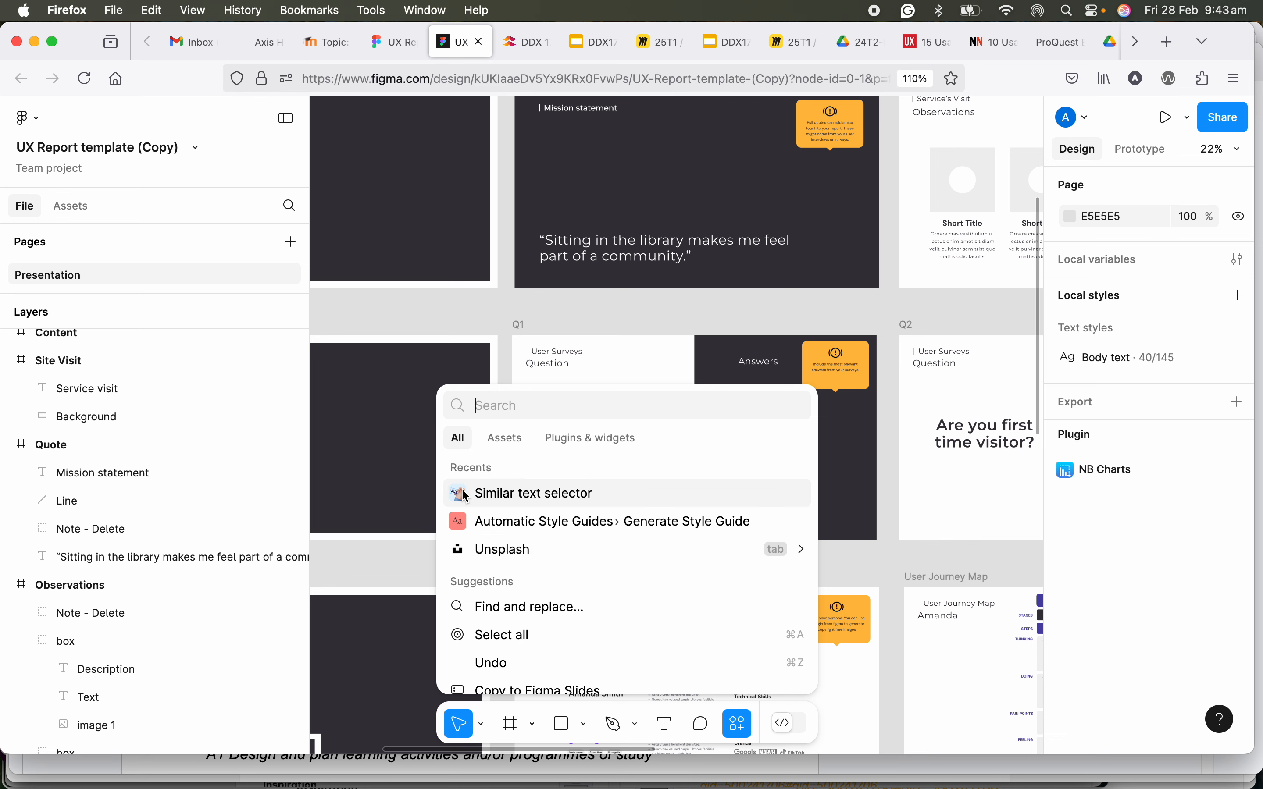
left_click(567, 441)
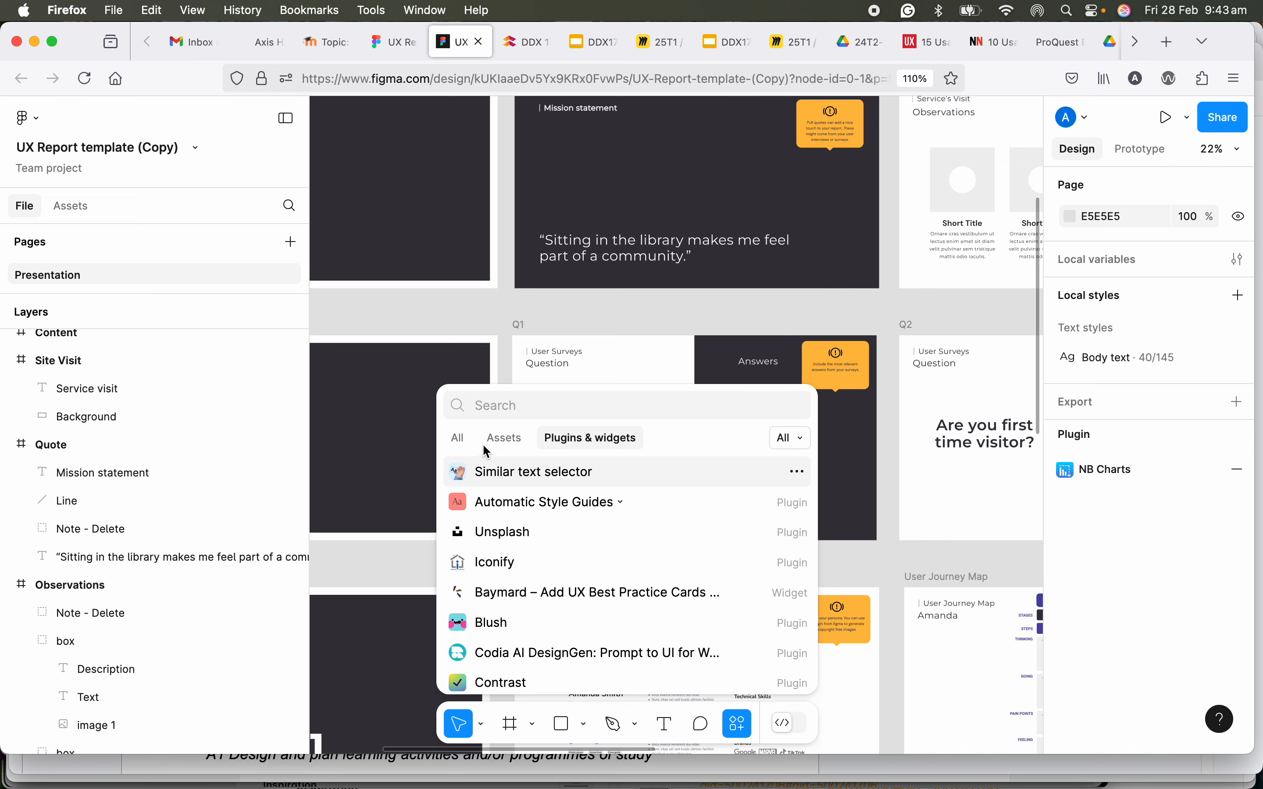
left_click(535, 475)
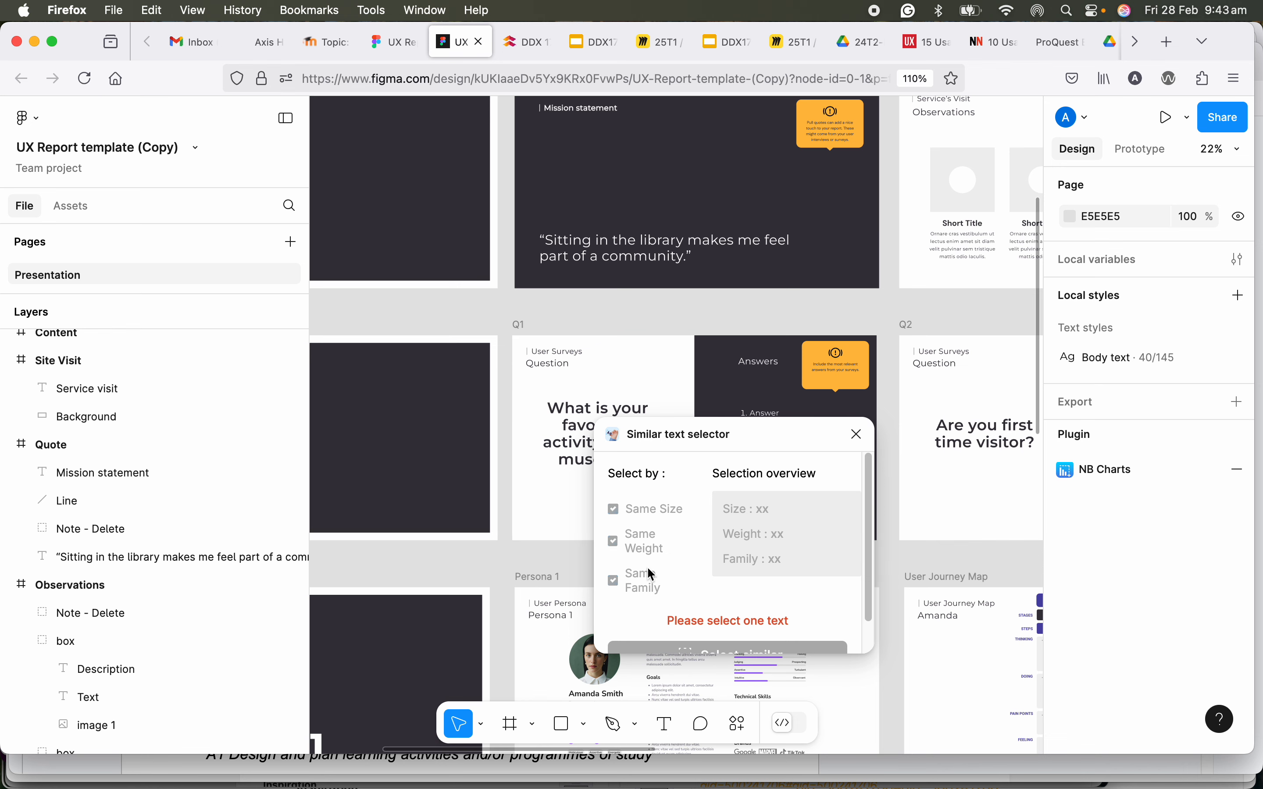
scroll(762, 594, "down", 2)
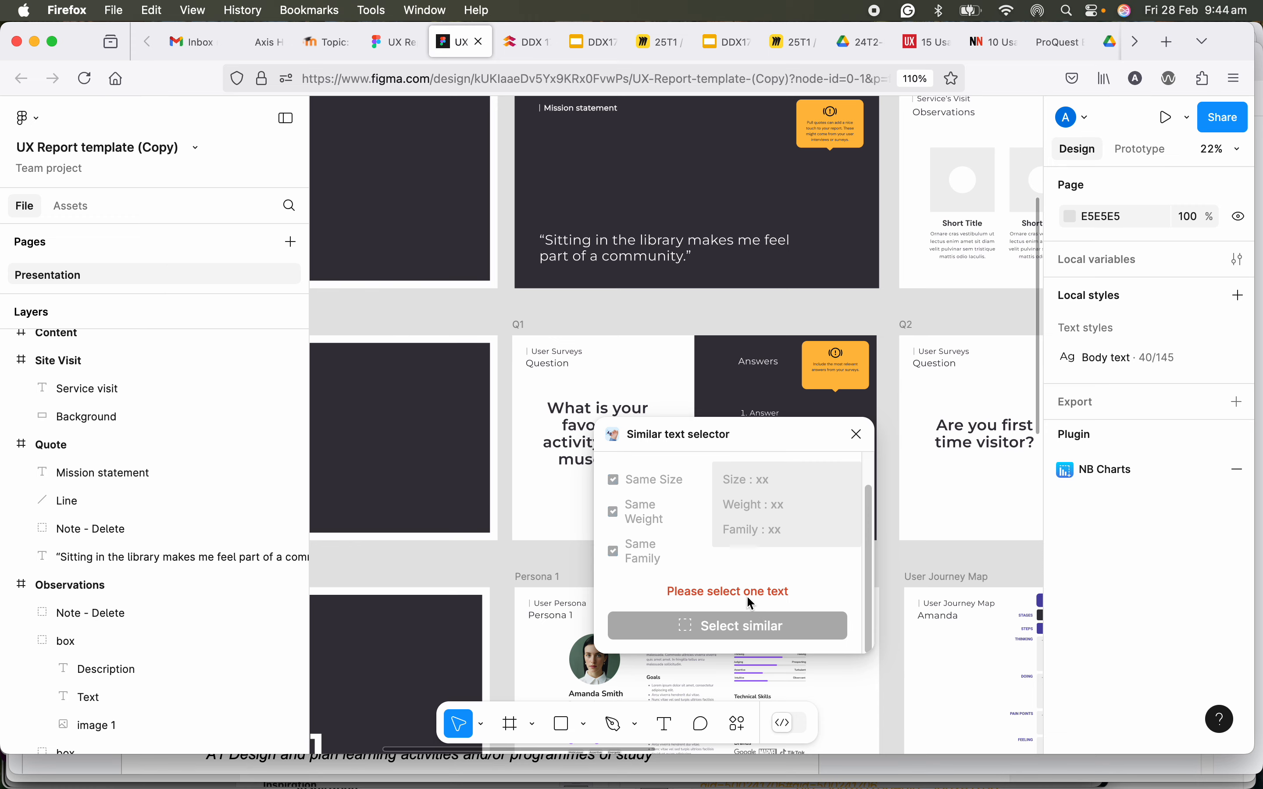
Use the Quote frame's quote text to select all text of the same size, weight and family, moving the plugin window off the slides
scroll(603, 277, "down", 5)
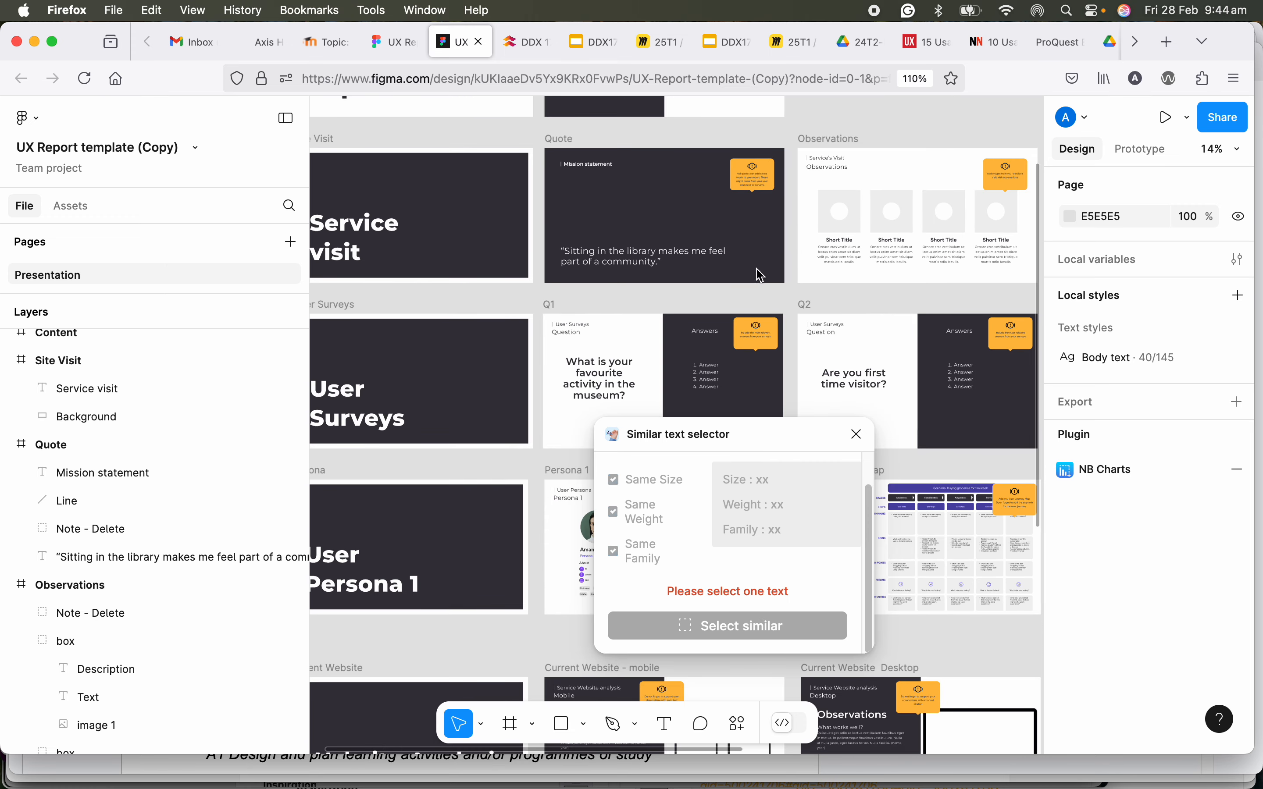
scroll(626, 269, "up", 2)
scroll(626, 269, "up", 4)
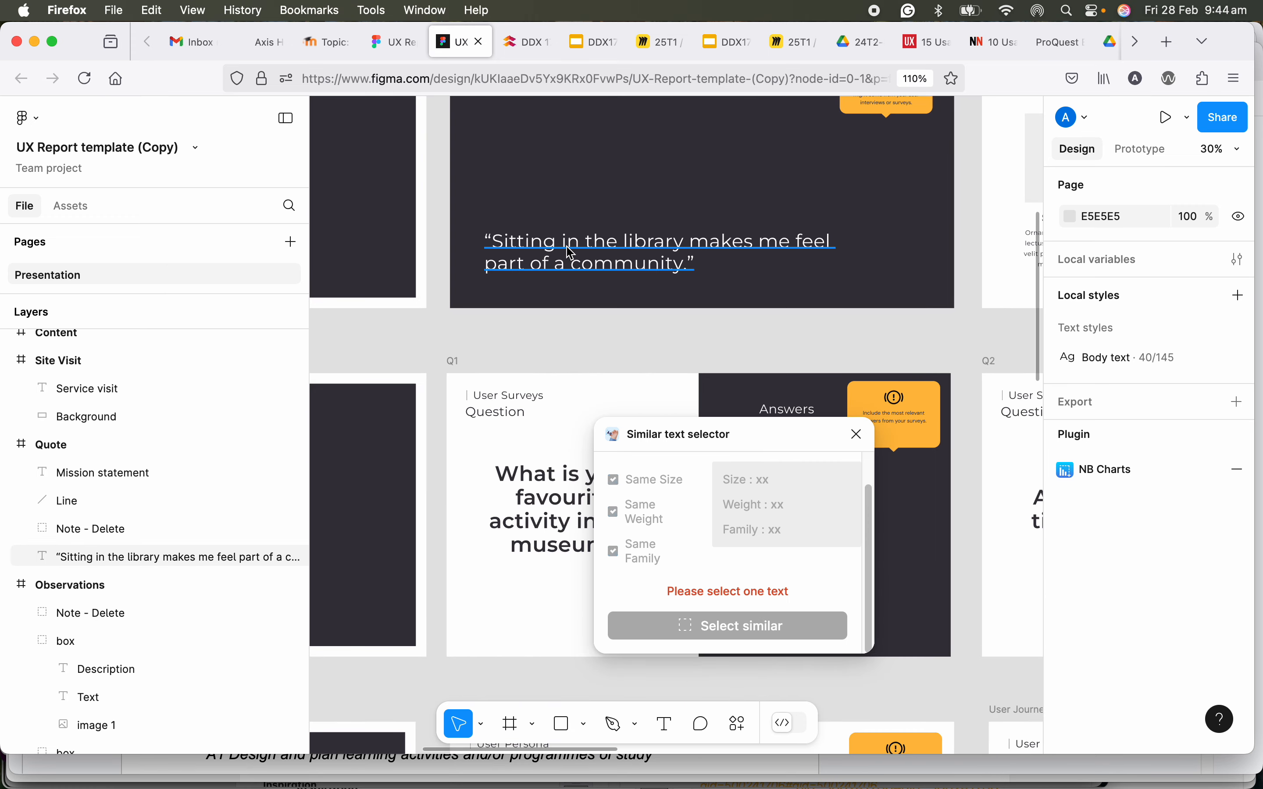
left_click(573, 253)
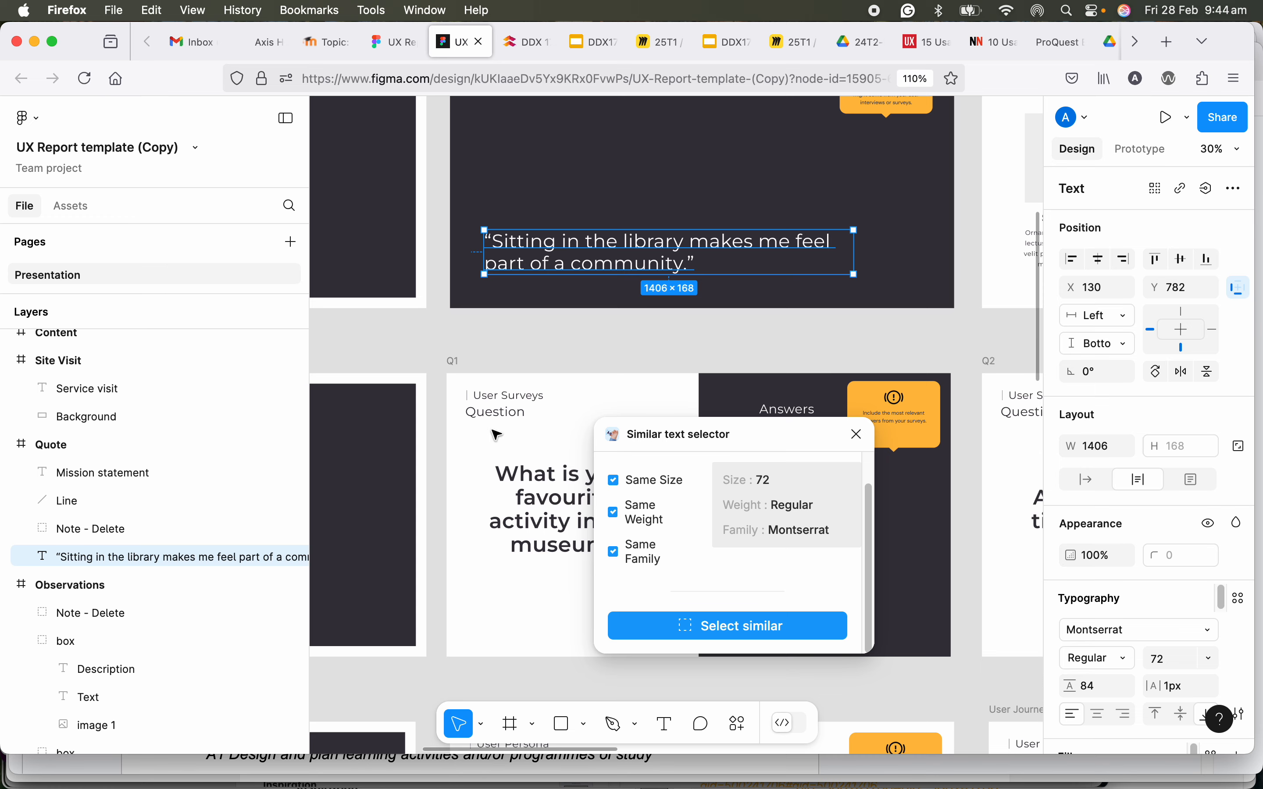
scroll(496, 435, "down", 3)
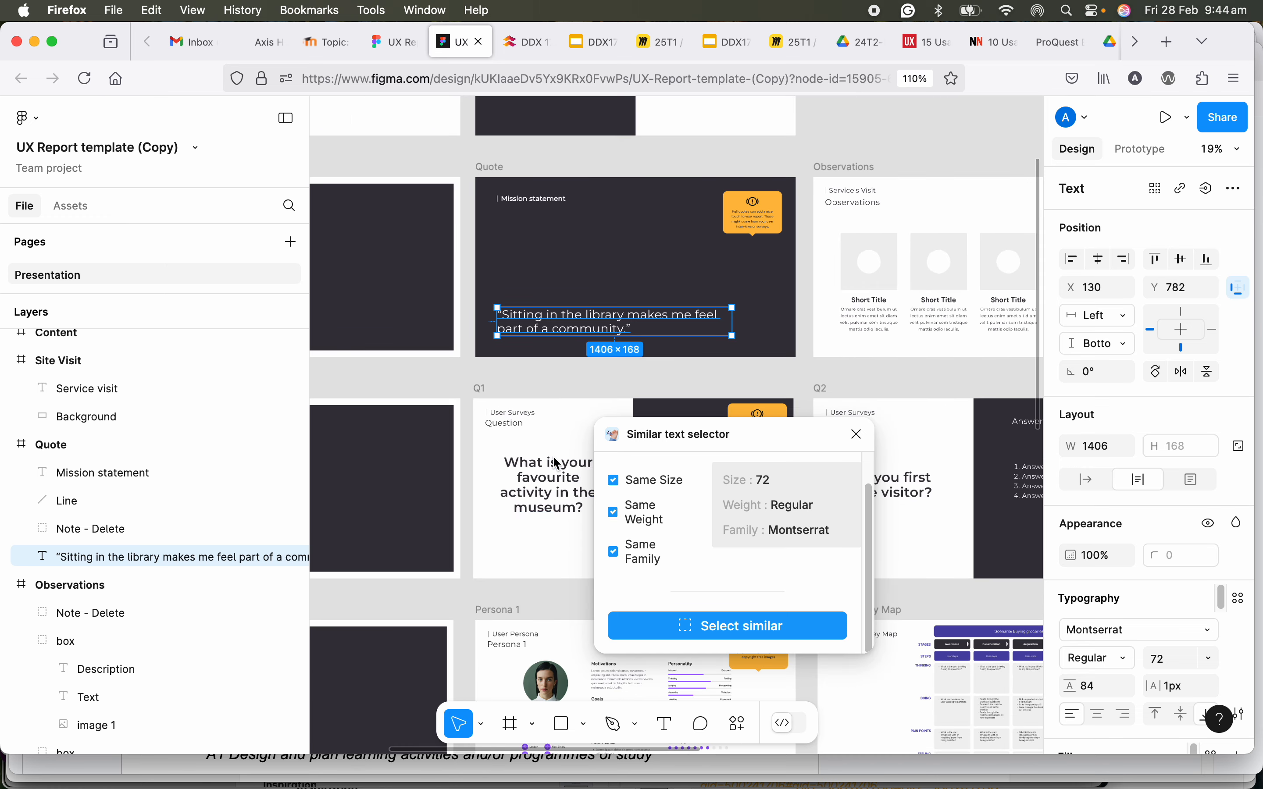
left_click(741, 634)
left_click_drag(818, 434, 466, 283)
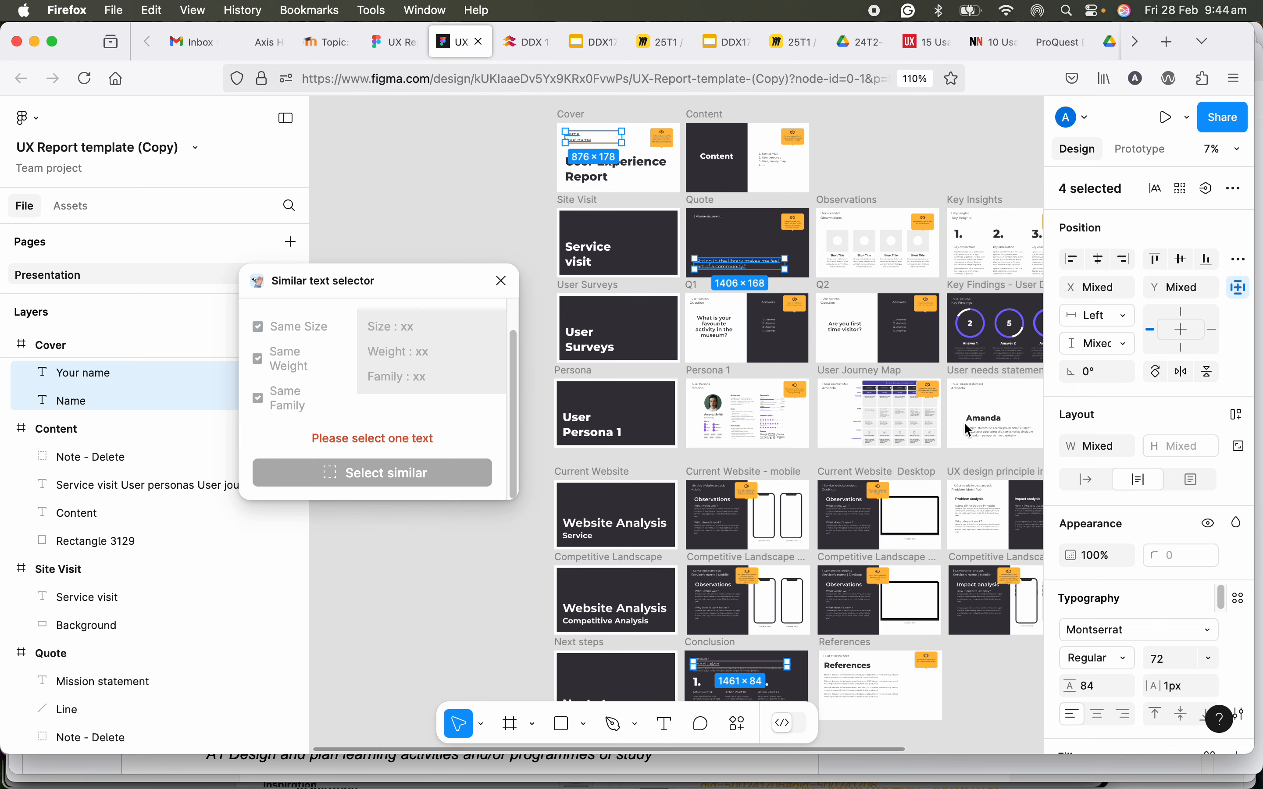
Examine which text layers across the frames are included in the similar-text selection
scroll(948, 481, "right", 5)
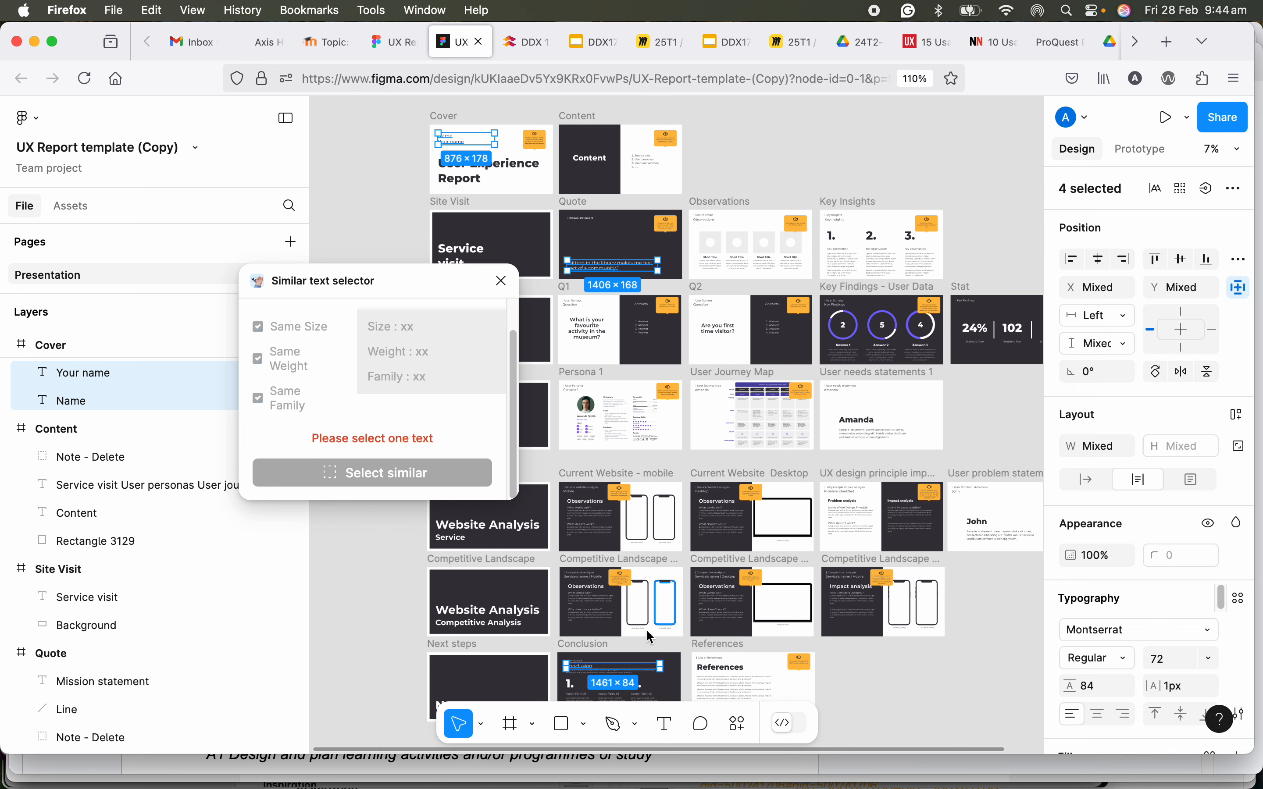
scroll(629, 651, "up", 3)
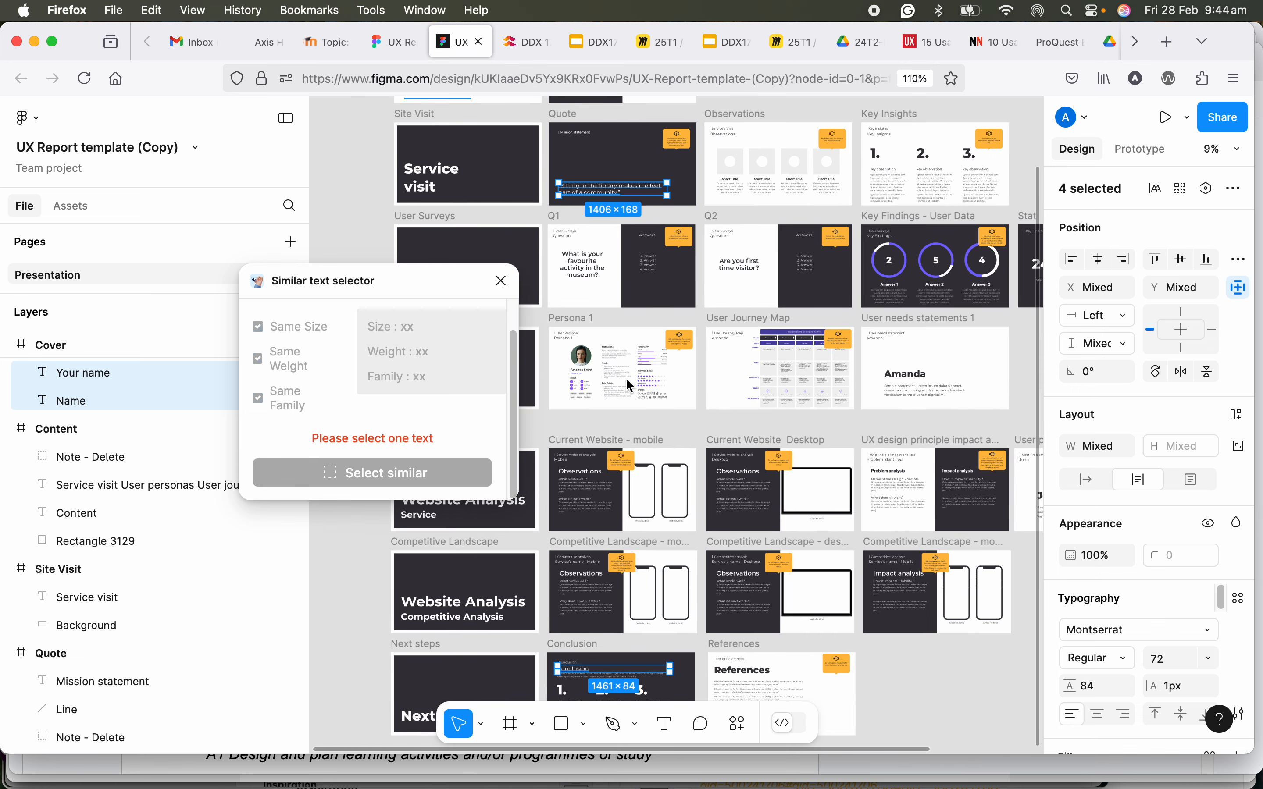
scroll(756, 190, "up", 4)
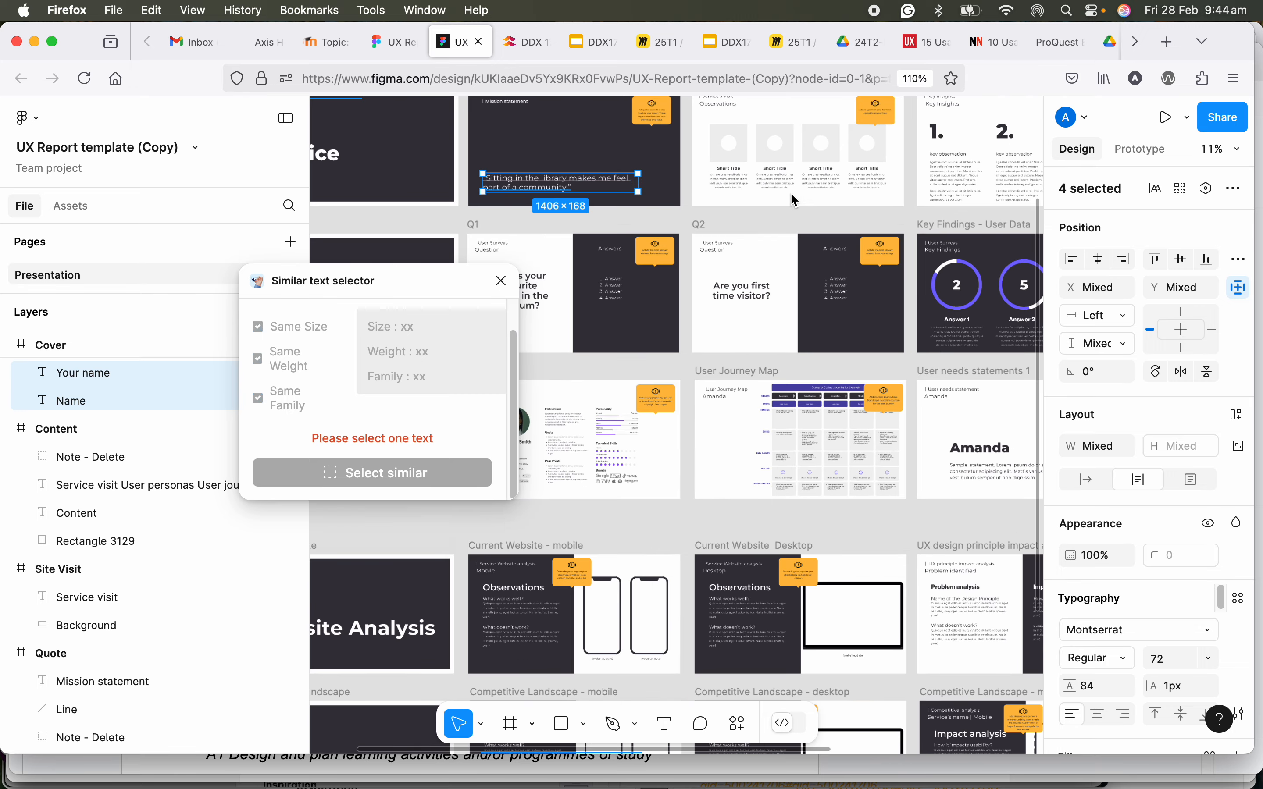
scroll(733, 283, "down", 4)
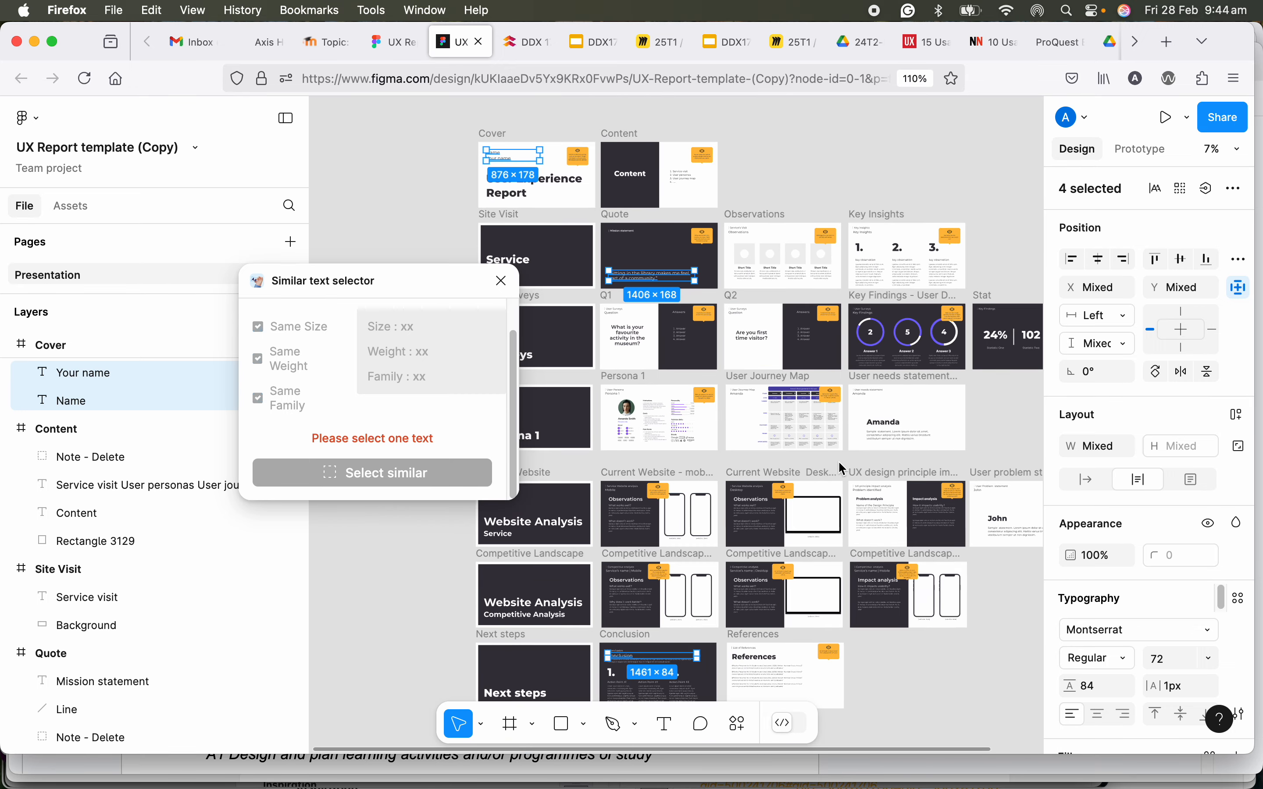
scroll(838, 461, "down", 3)
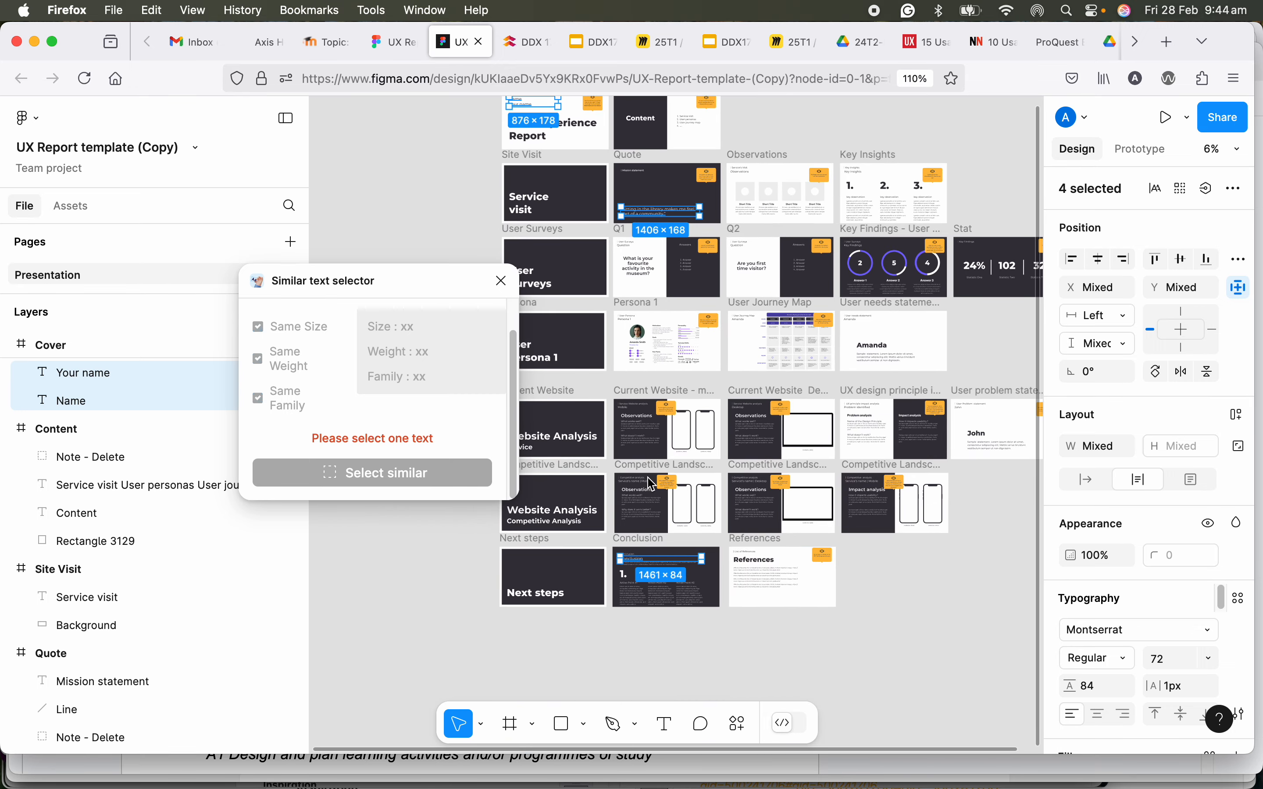
scroll(672, 545, "up", 2)
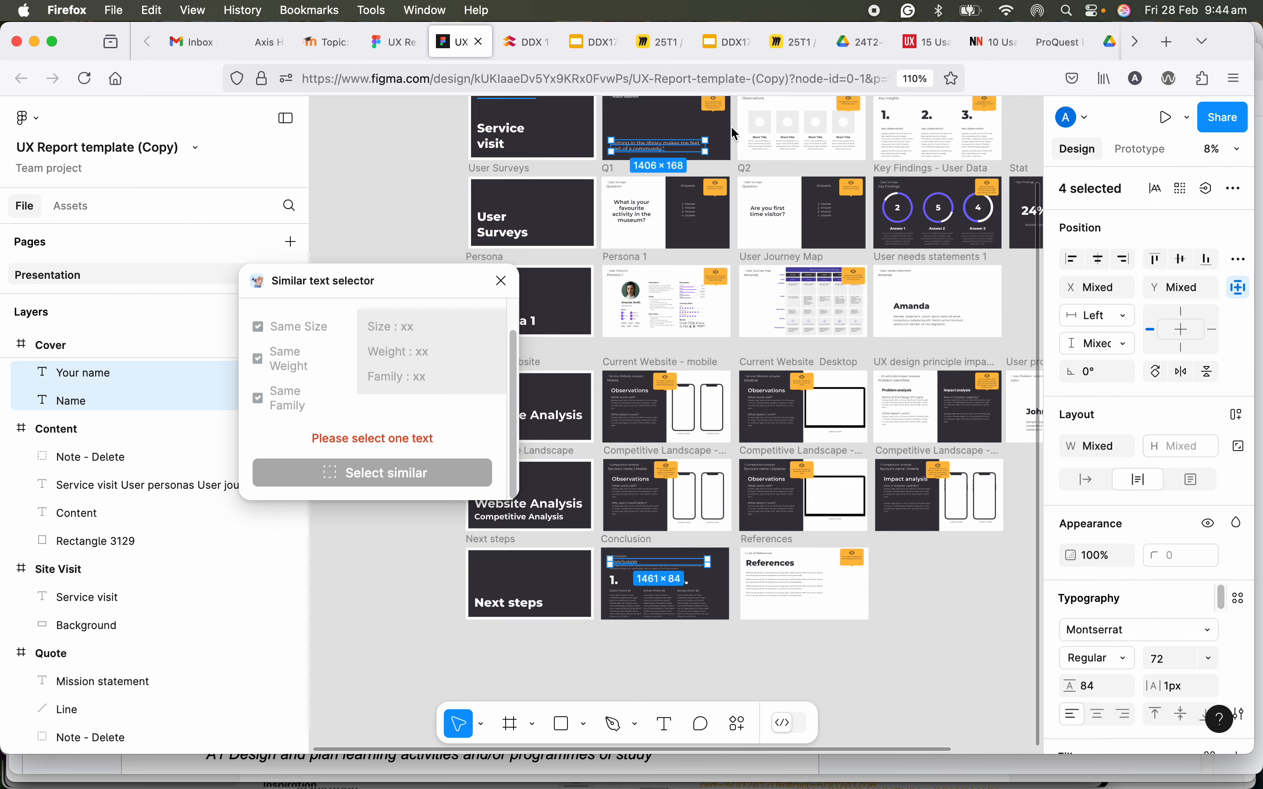
Select all text matching the size, weight and family of the first box's description in the Observations frame
scroll(733, 261, "up", 4)
scroll(733, 266, "up", 1)
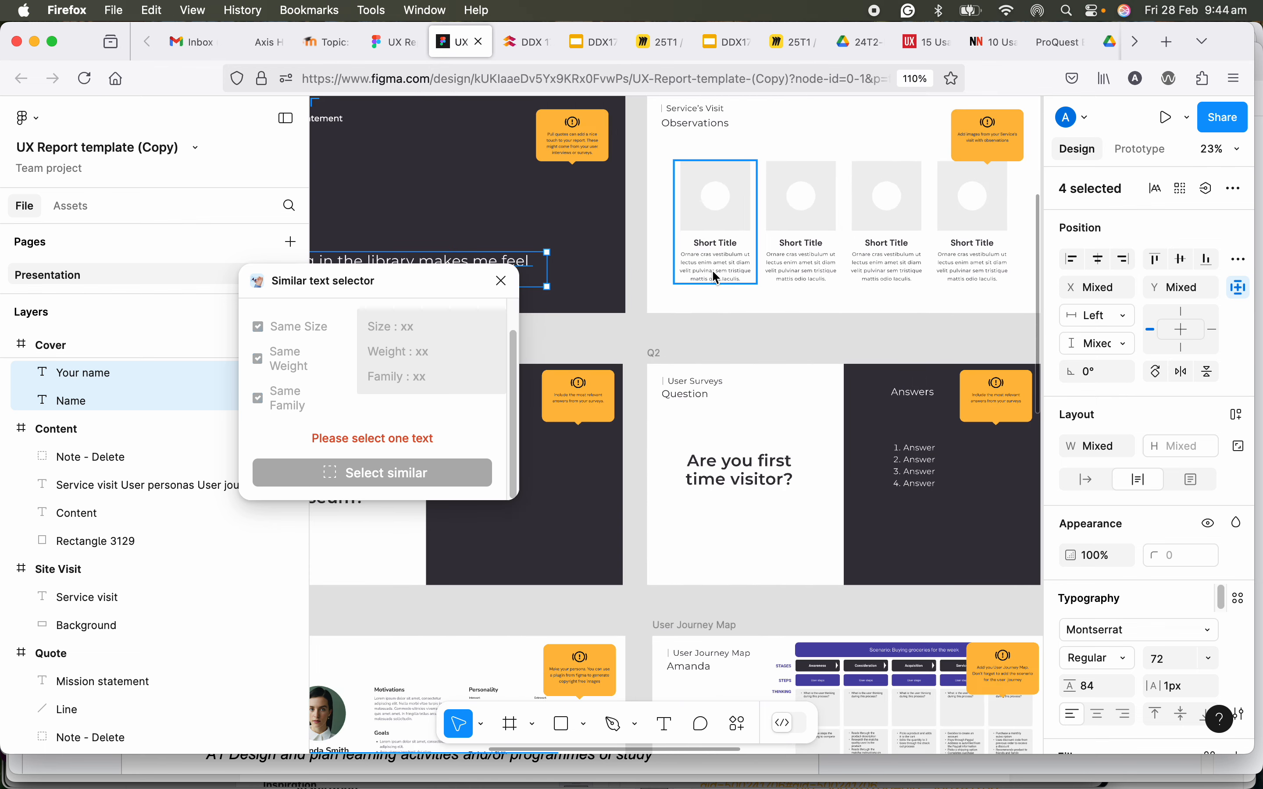
scroll(715, 267, "up", 4)
double_click(714, 274)
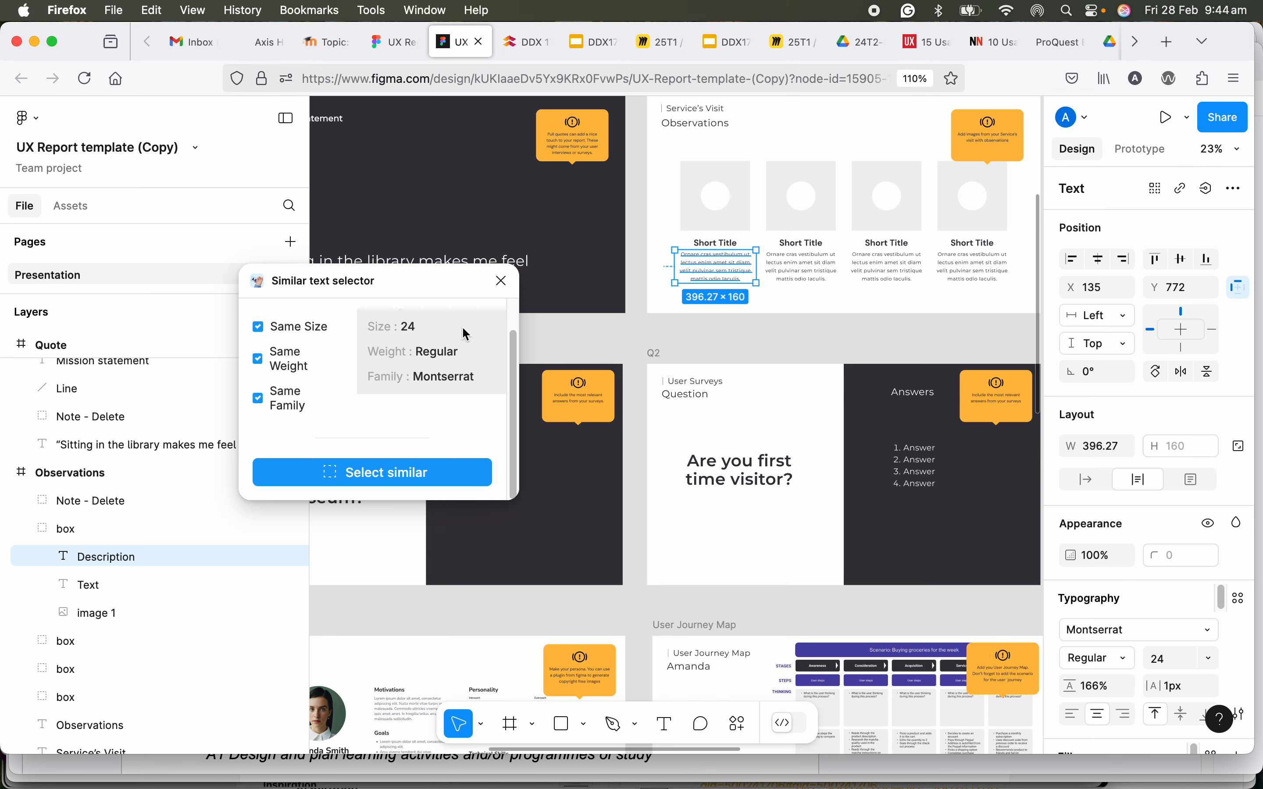
left_click(417, 475)
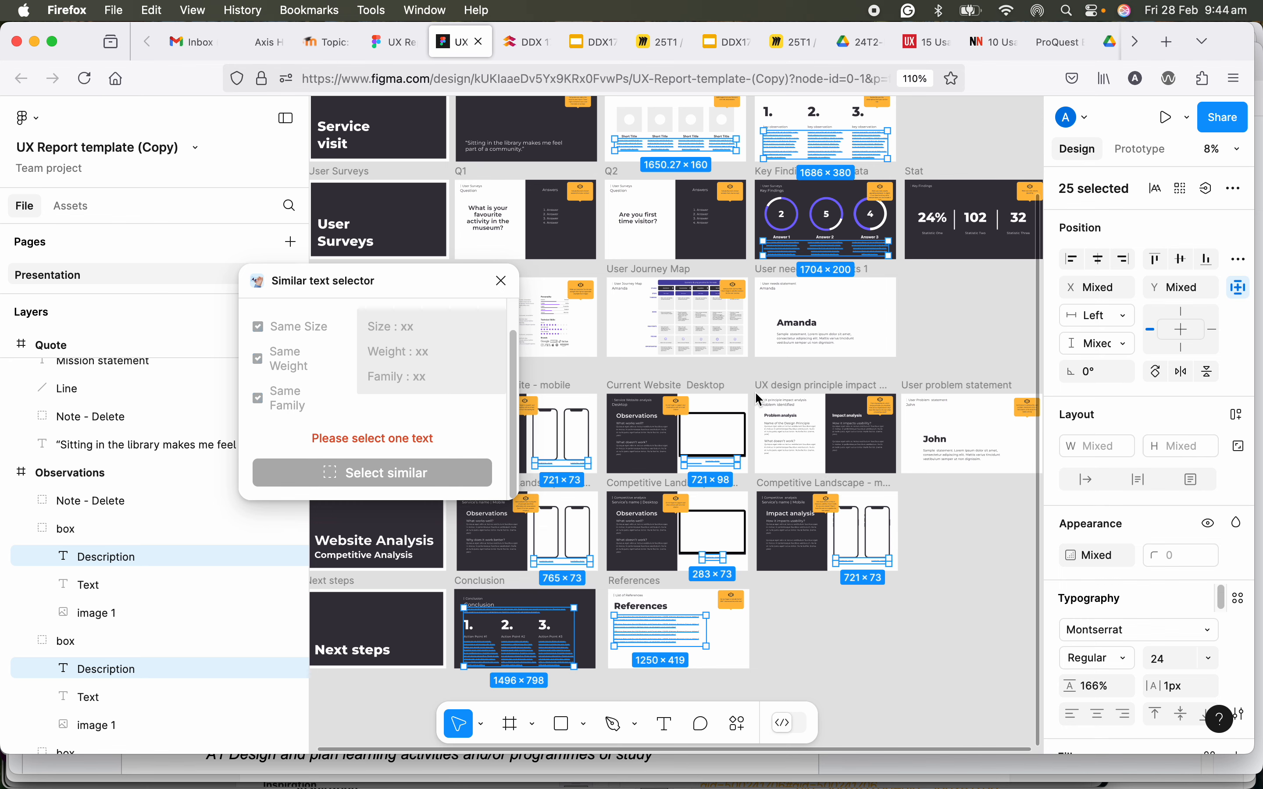
scroll(733, 339, "up", 3)
scroll(733, 339, "left", 3)
scroll(733, 340, "down", 3)
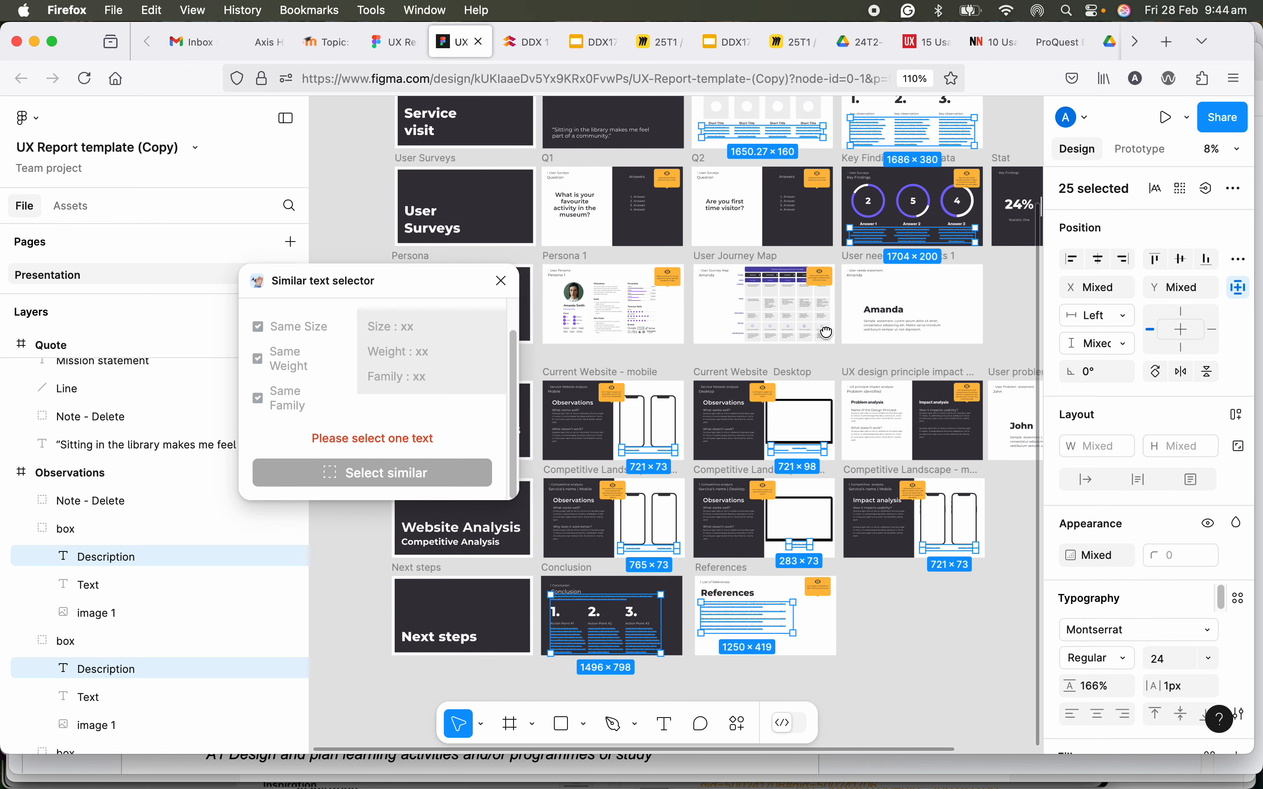
View the text styles available for the selected description text and clear the selection
scroll(1154, 634, "down", 3)
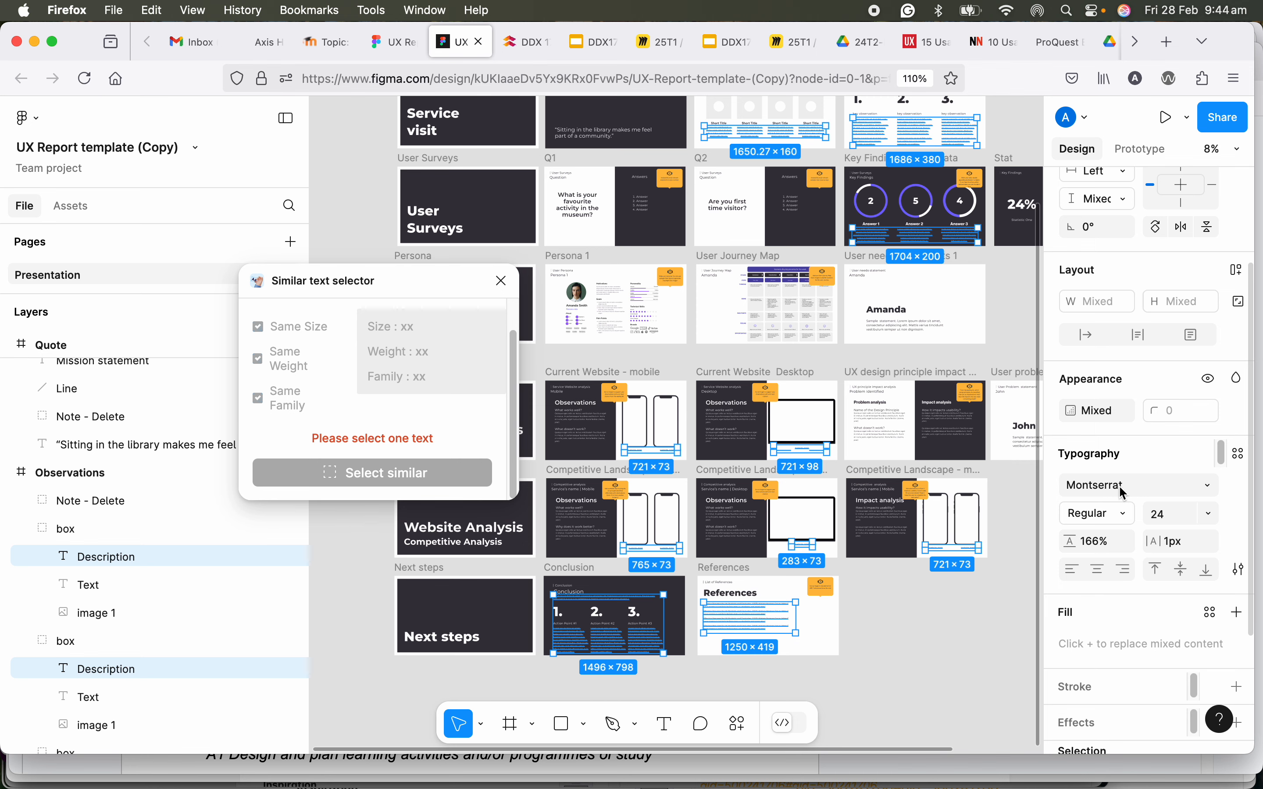
left_click(1238, 453)
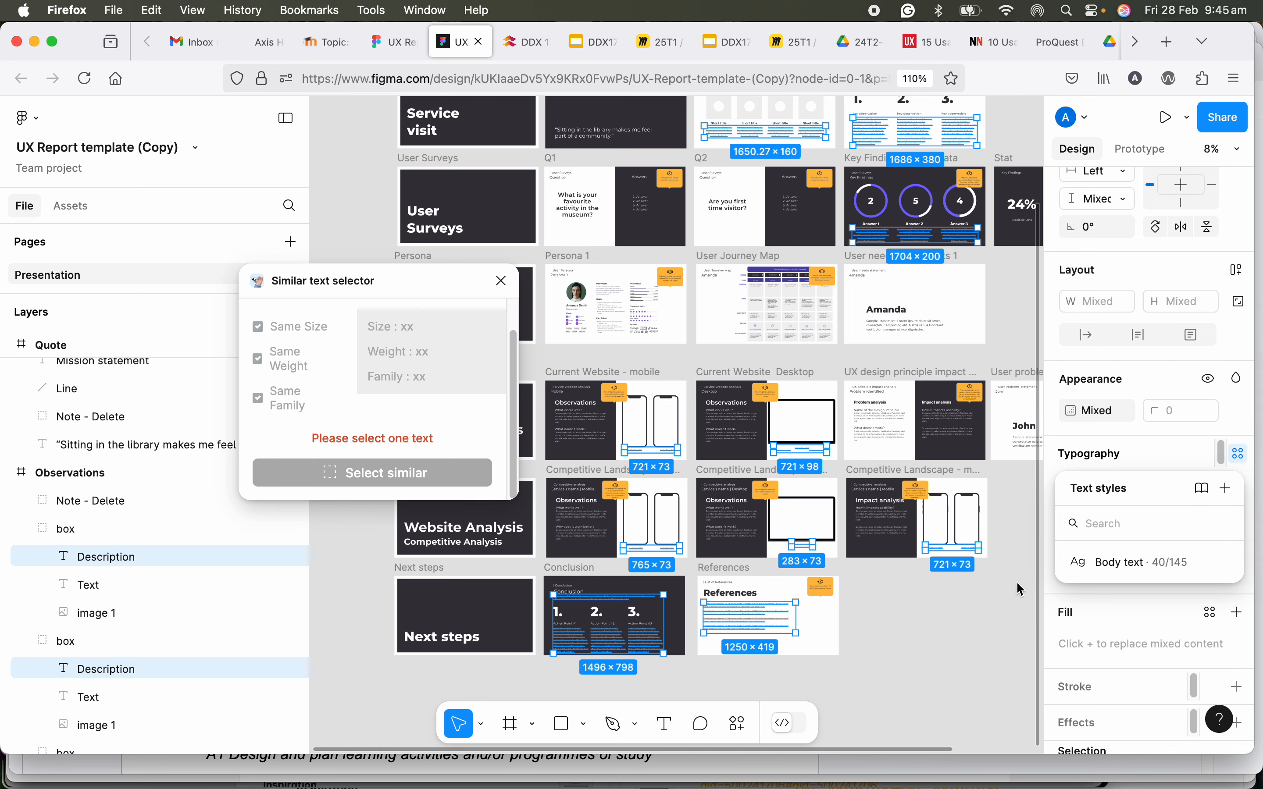
left_click(1000, 633)
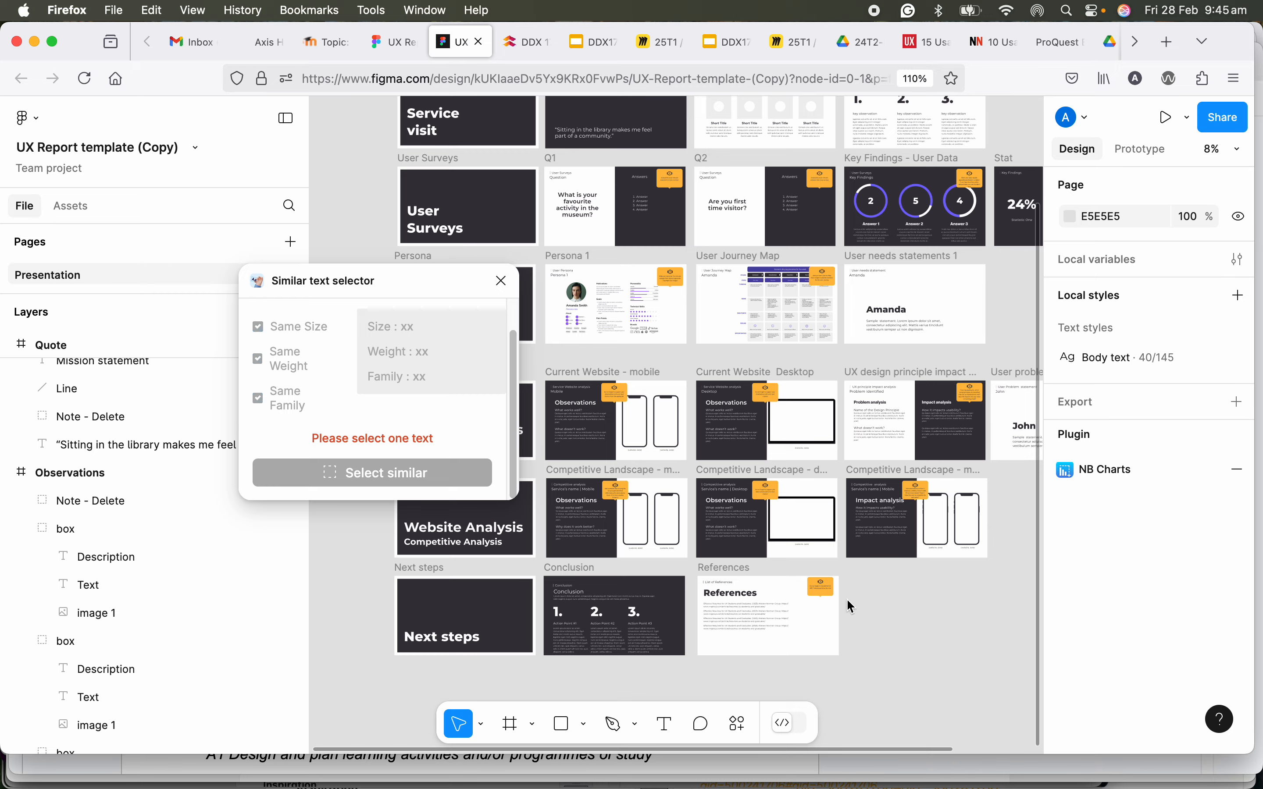
Select all text matching the size, weight and family of the first observation's paragraph in the Key Insights frame
left_click(723, 611)
scroll(712, 460, "up", 1)
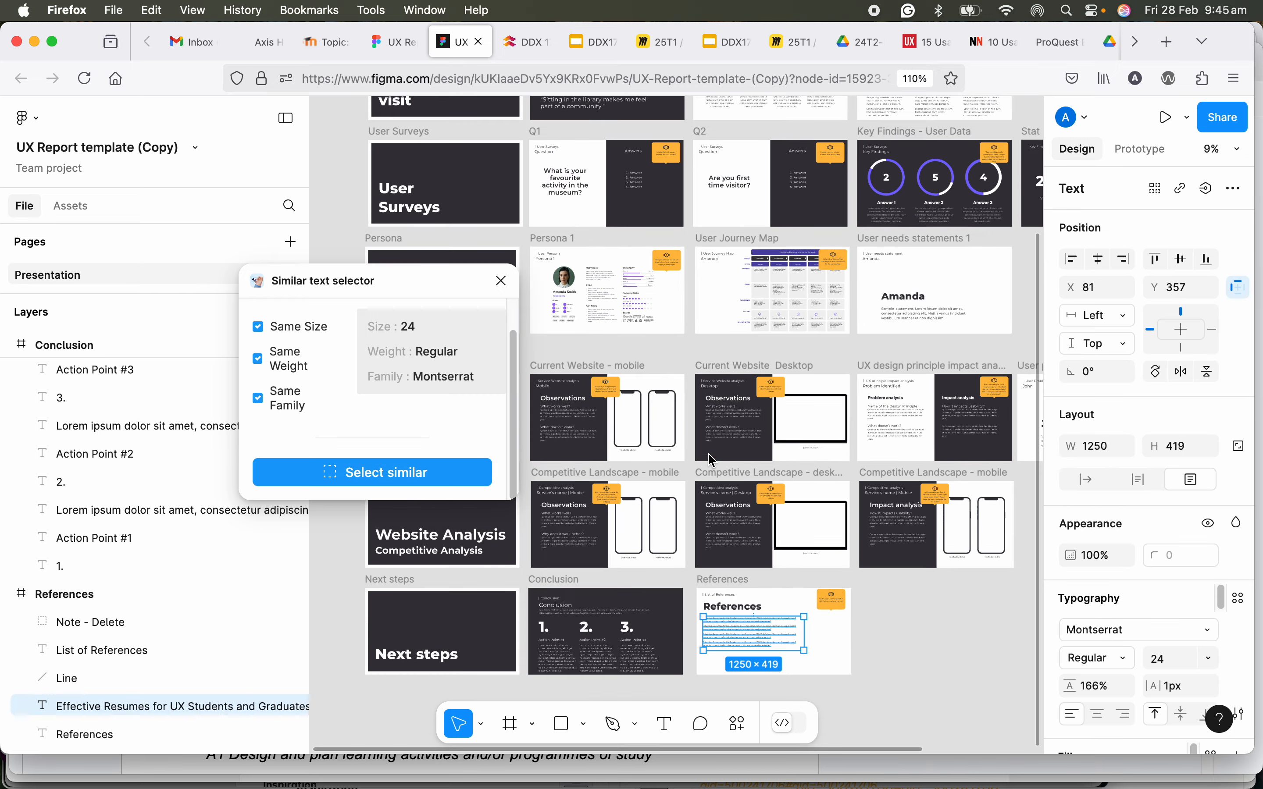
scroll(710, 428, "up", 1)
scroll(709, 425, "down", 3)
scroll(742, 363, "up", 5)
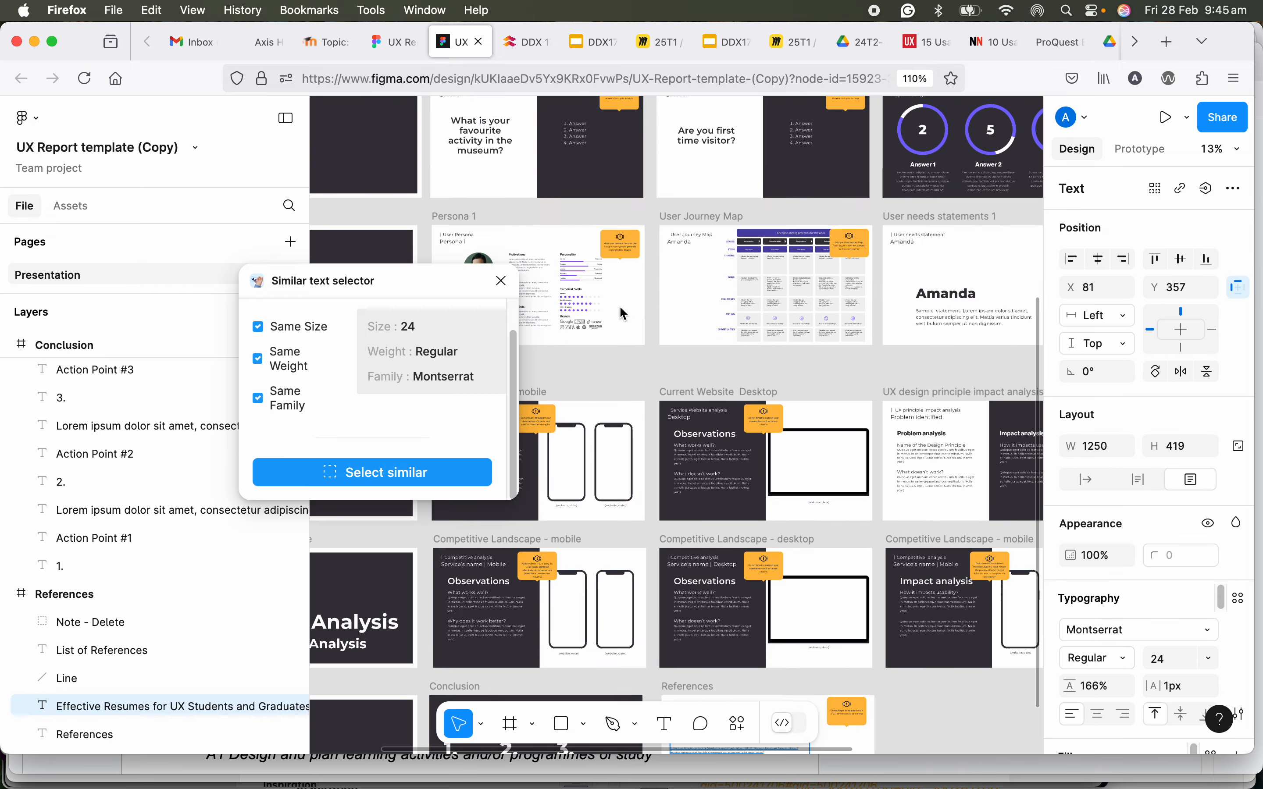
scroll(621, 313, "up", 6)
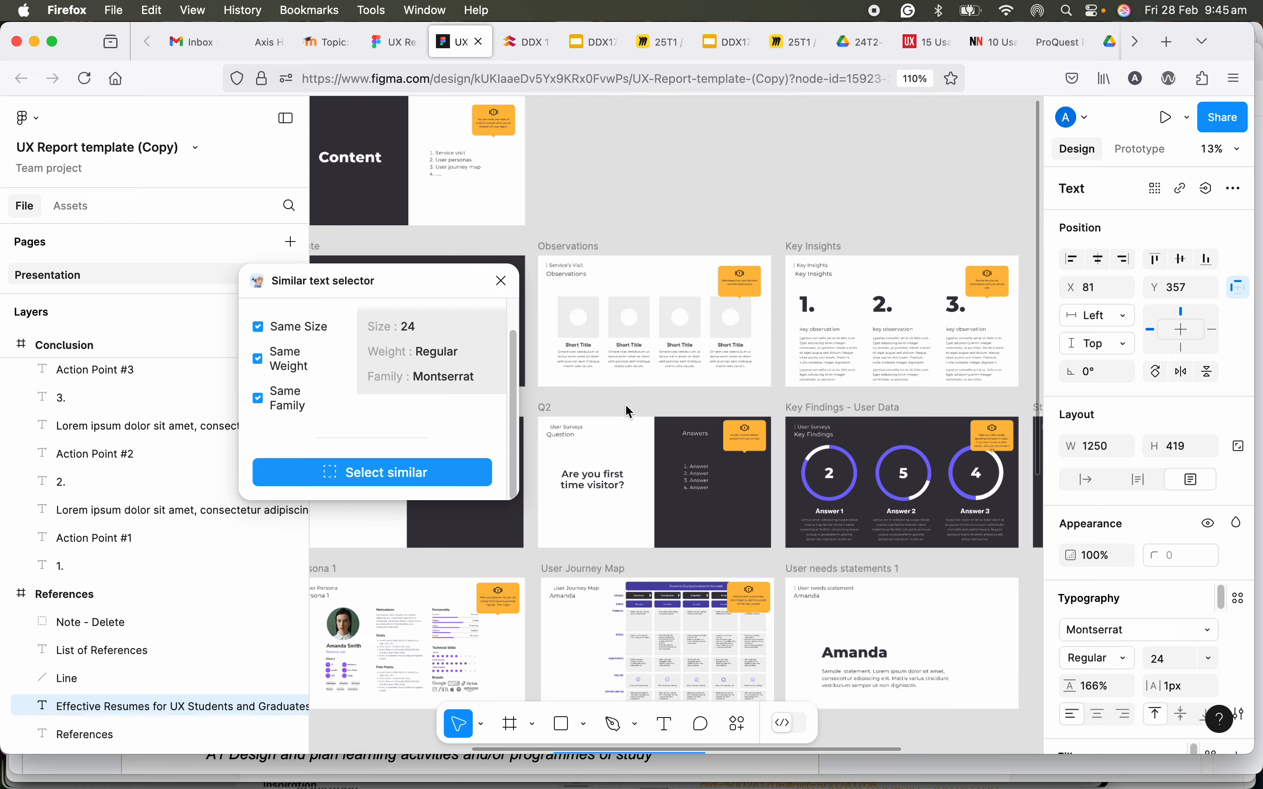
scroll(810, 360, "up", 4)
left_click(829, 346)
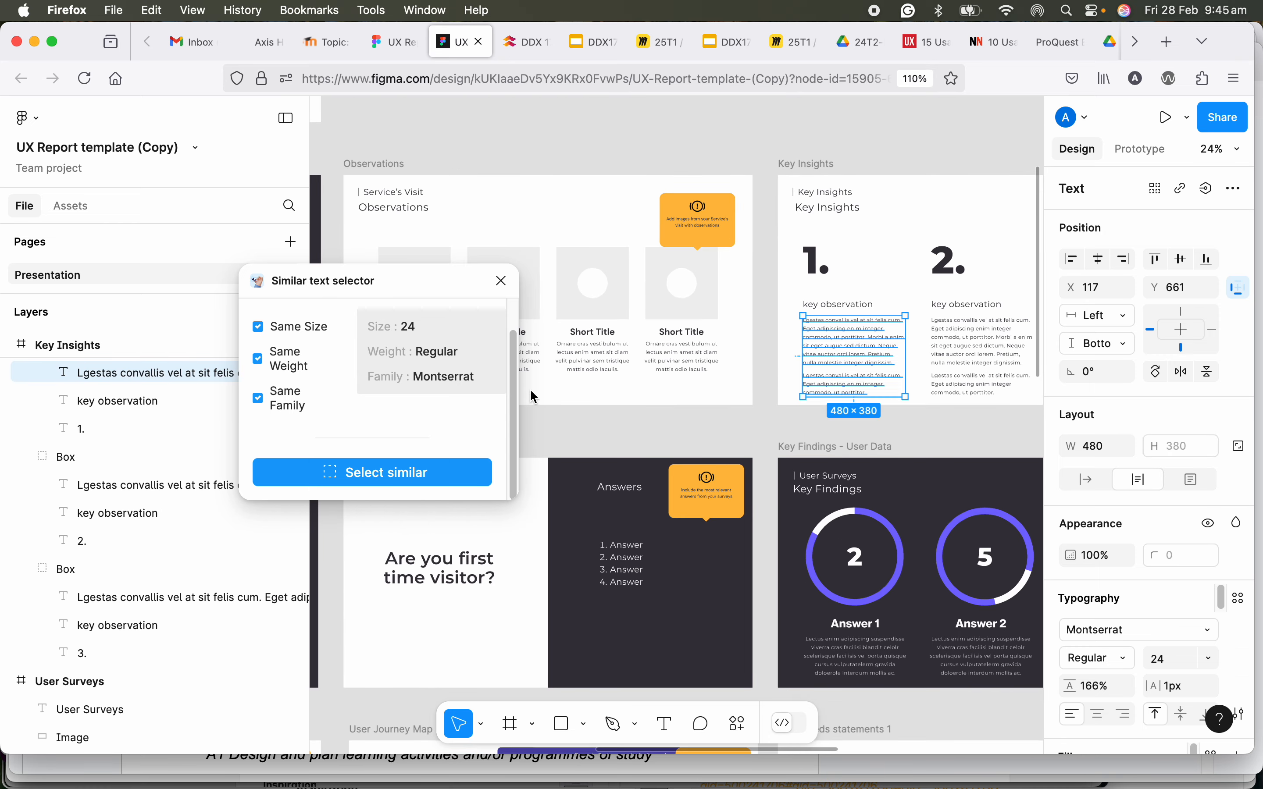
left_click(427, 474)
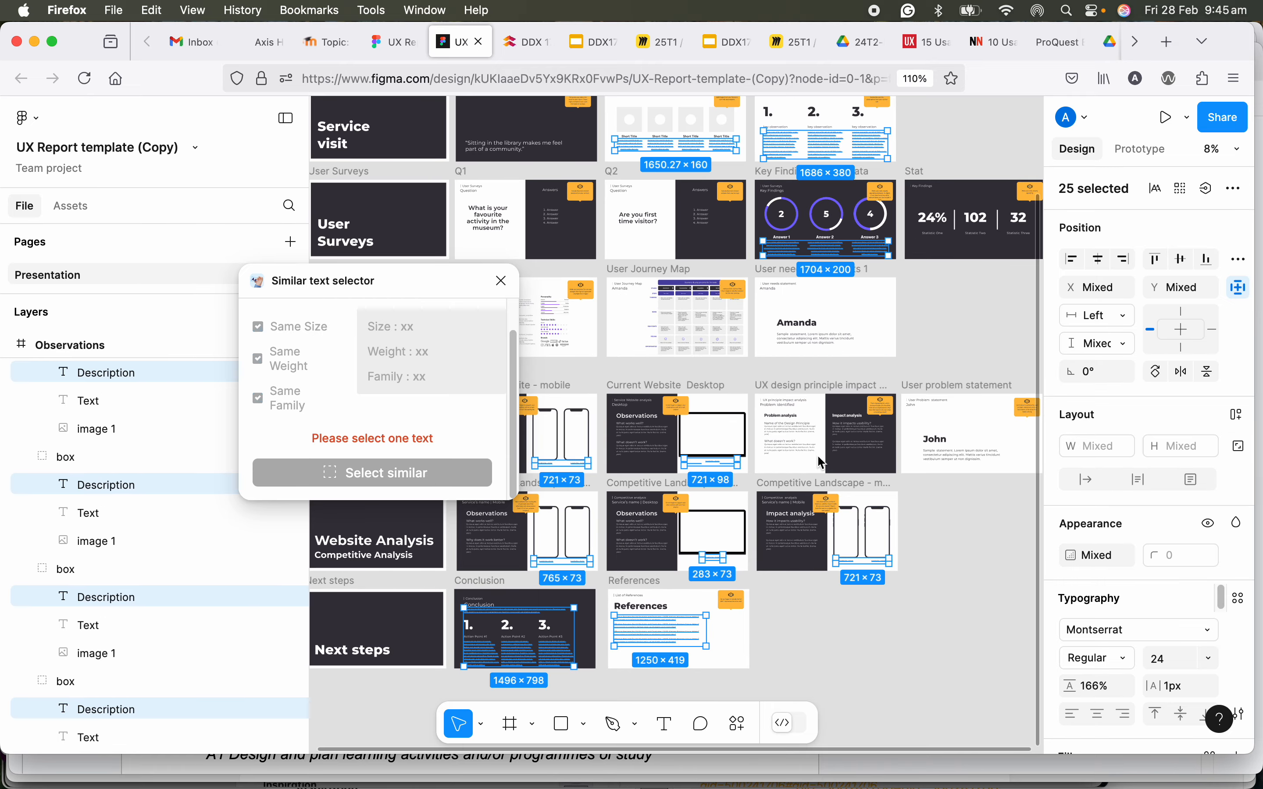
Set the font weight of all the selected matching text to Medium
scroll(779, 415, "up", 3)
scroll(779, 414, "up", 4)
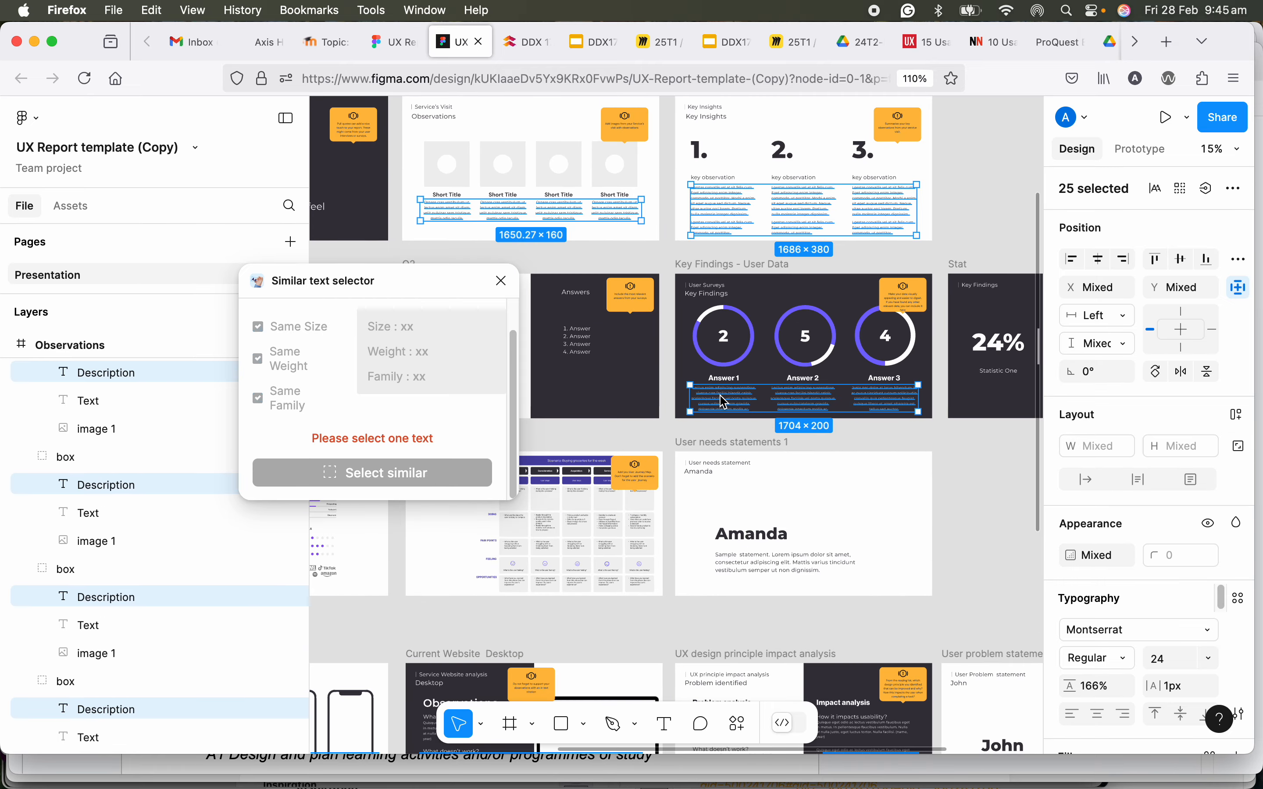
scroll(779, 414, "up", 6)
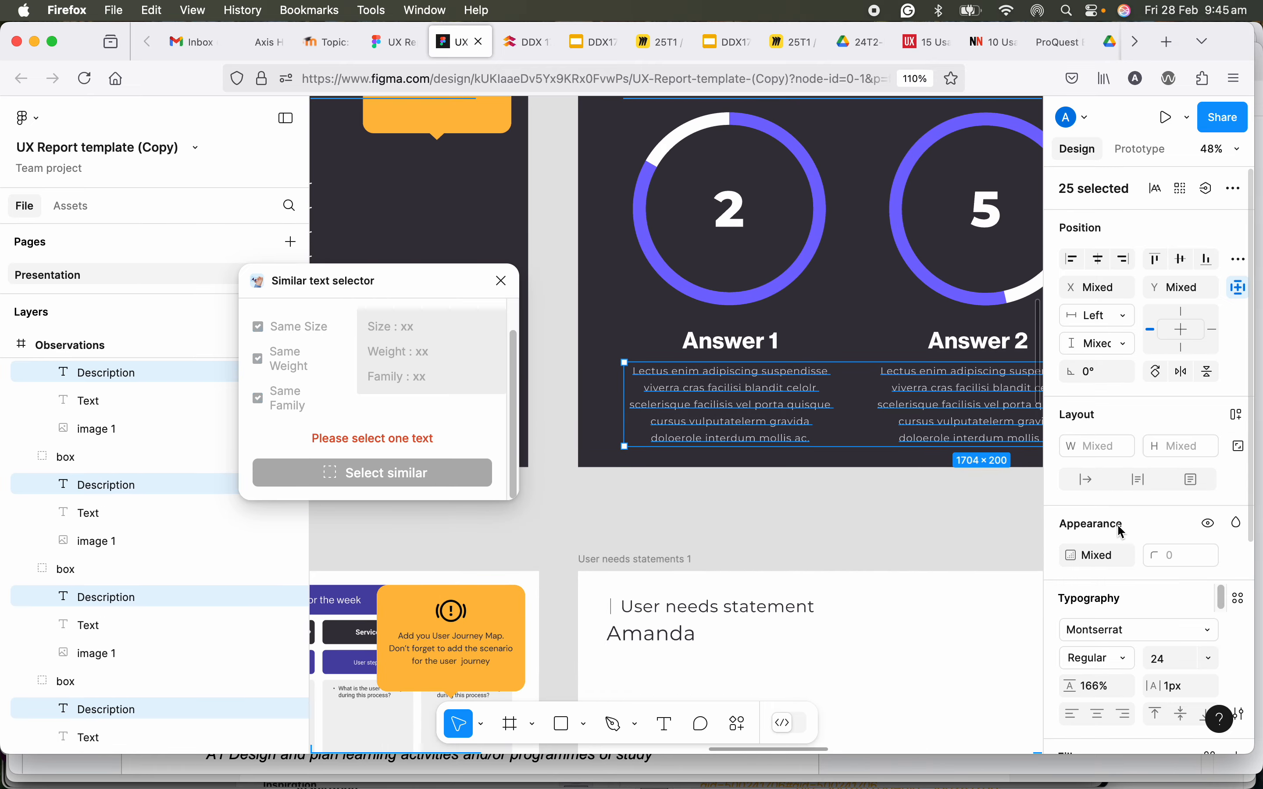
scroll(767, 367, "up", 2)
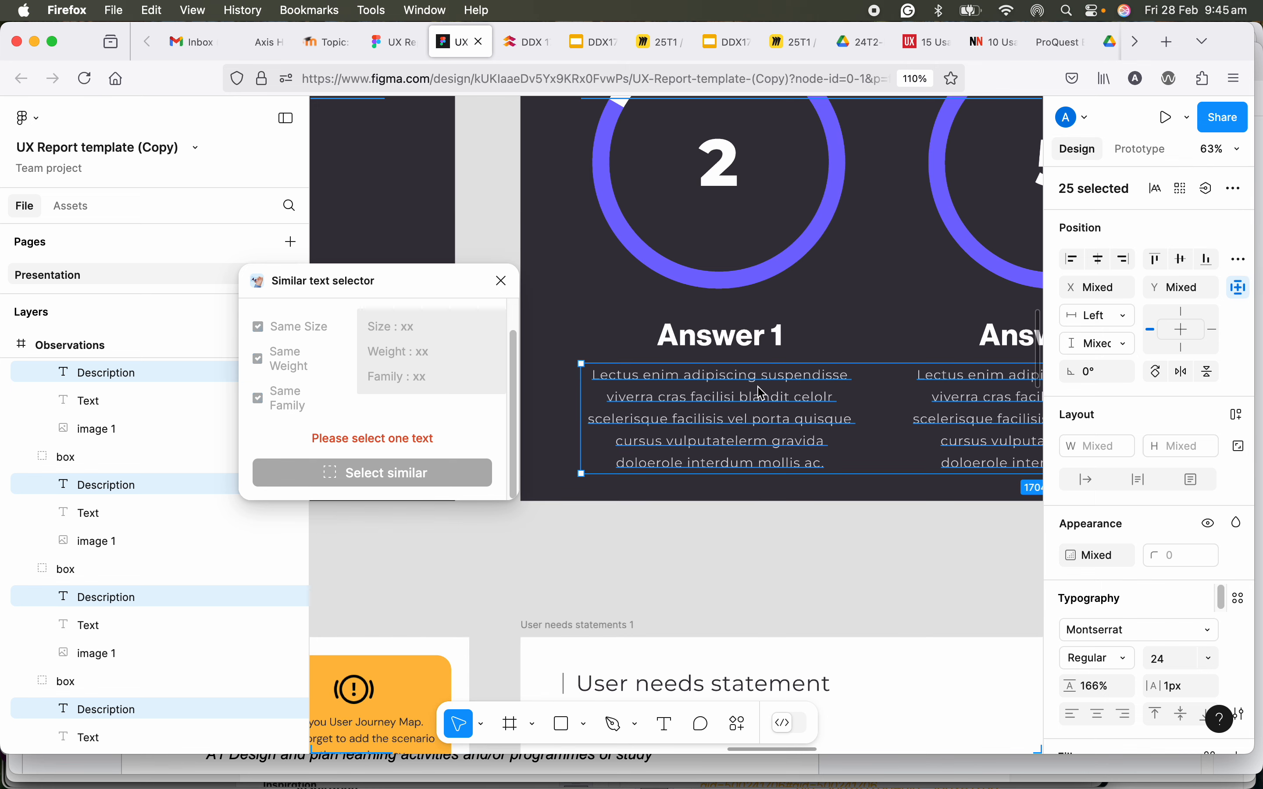
scroll(757, 392, "up", 1)
left_click(1161, 666)
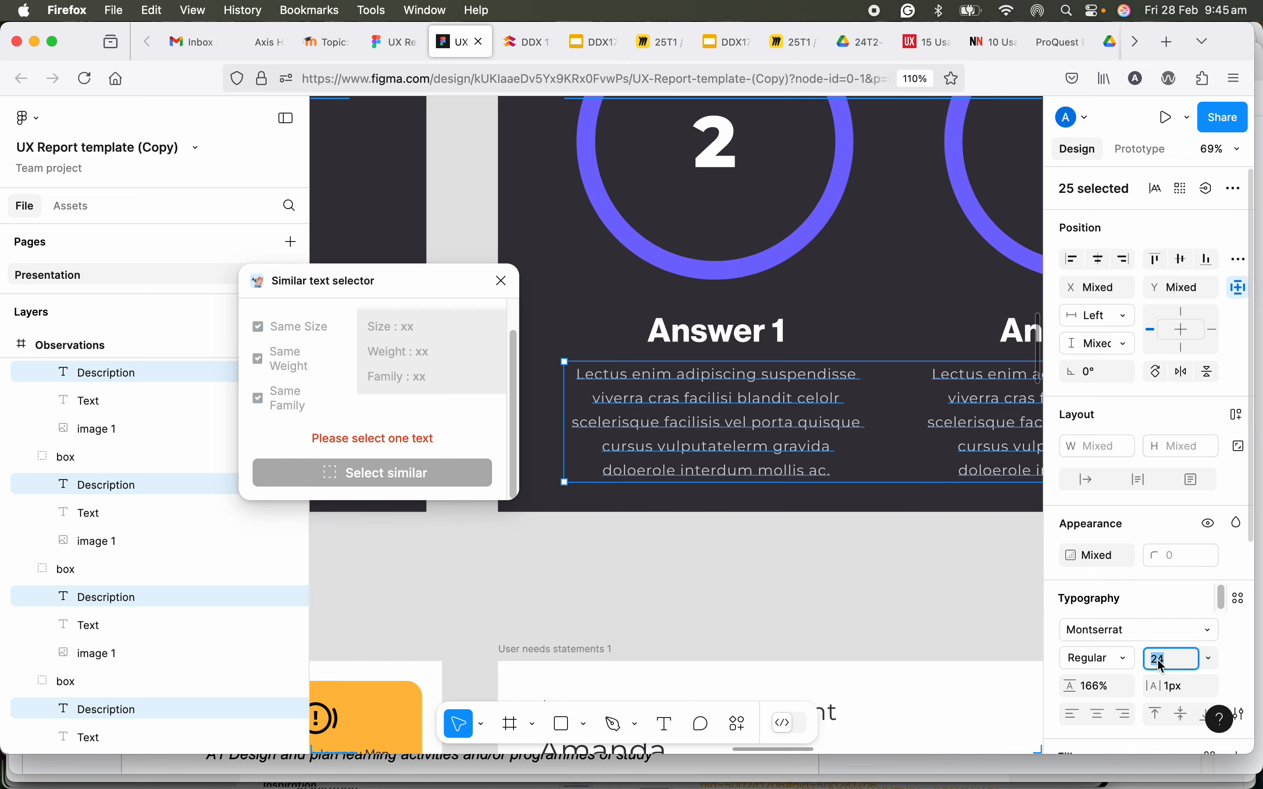
left_click(1122, 664)
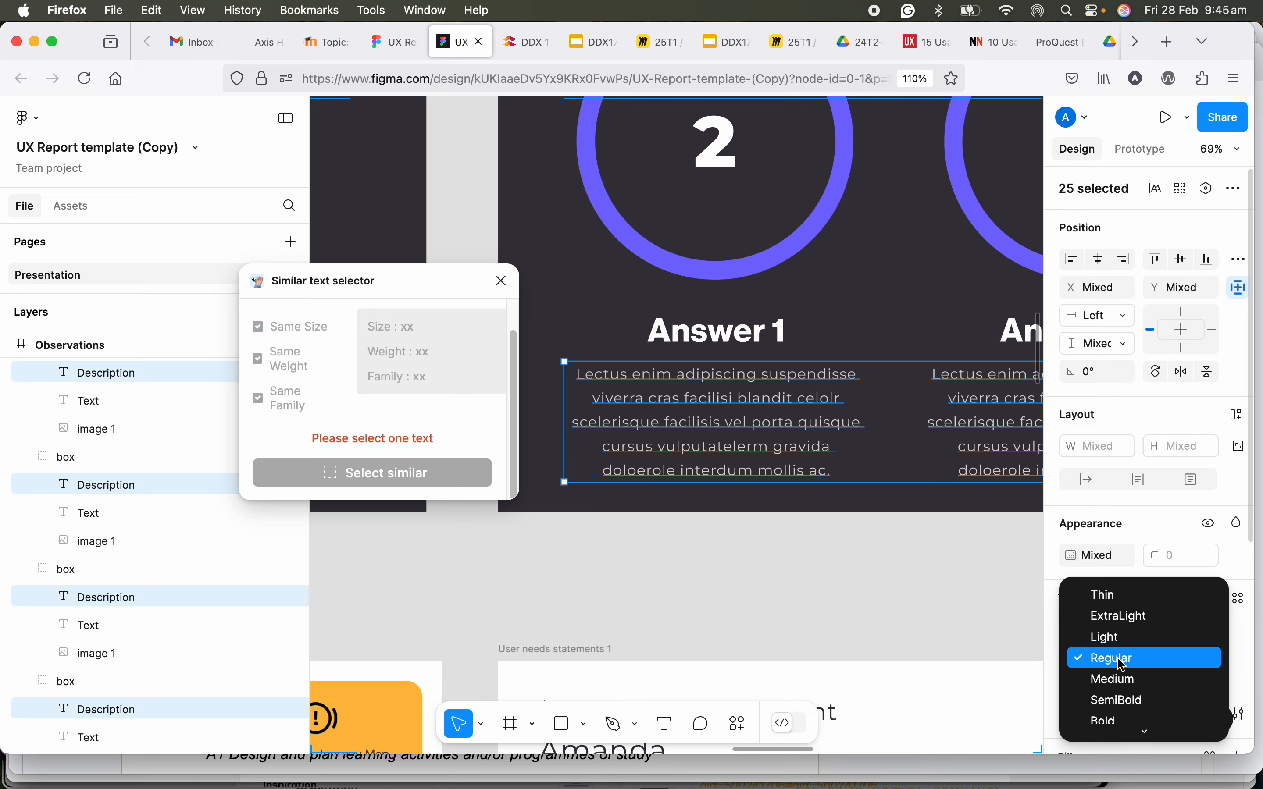
left_click(1120, 680)
Create a text style named Body Large from the selected matching text
scroll(854, 444, "down", 10)
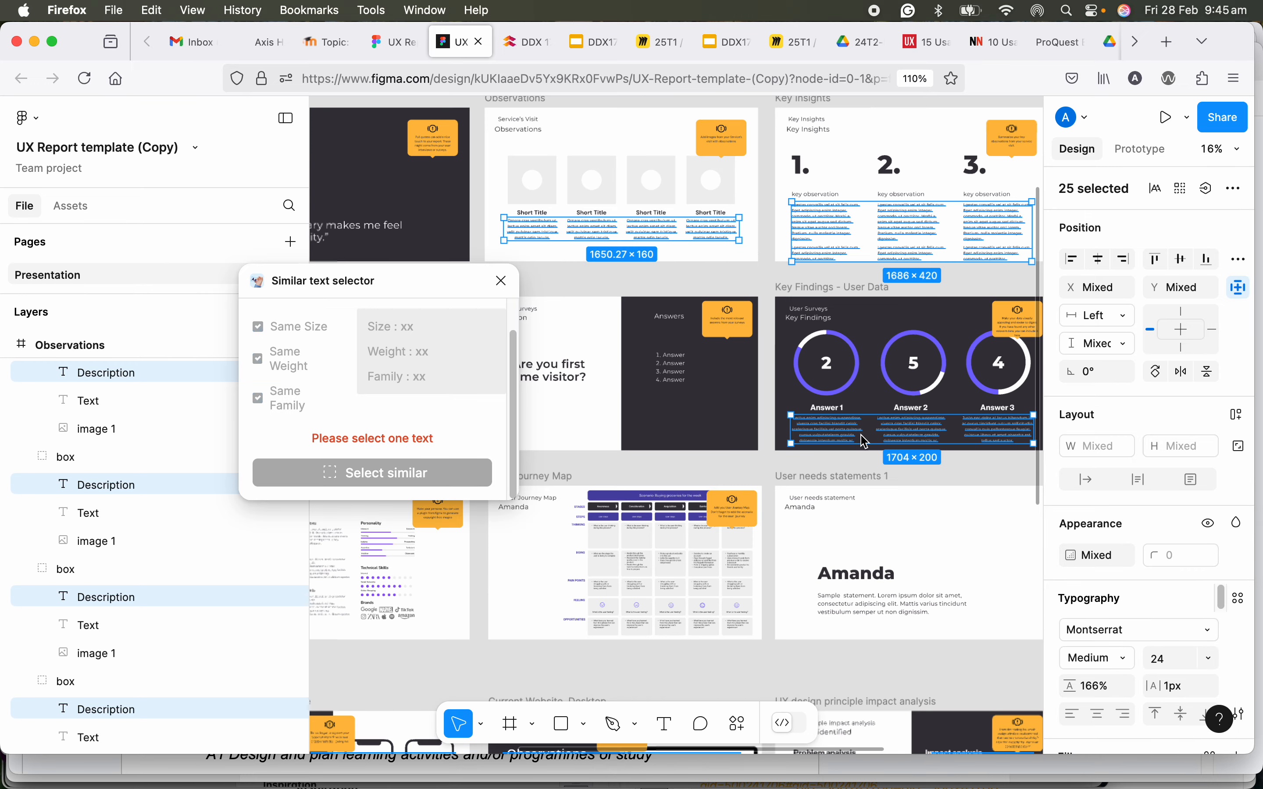
left_click_drag(854, 434, 903, 216)
scroll(859, 308, "down", 1)
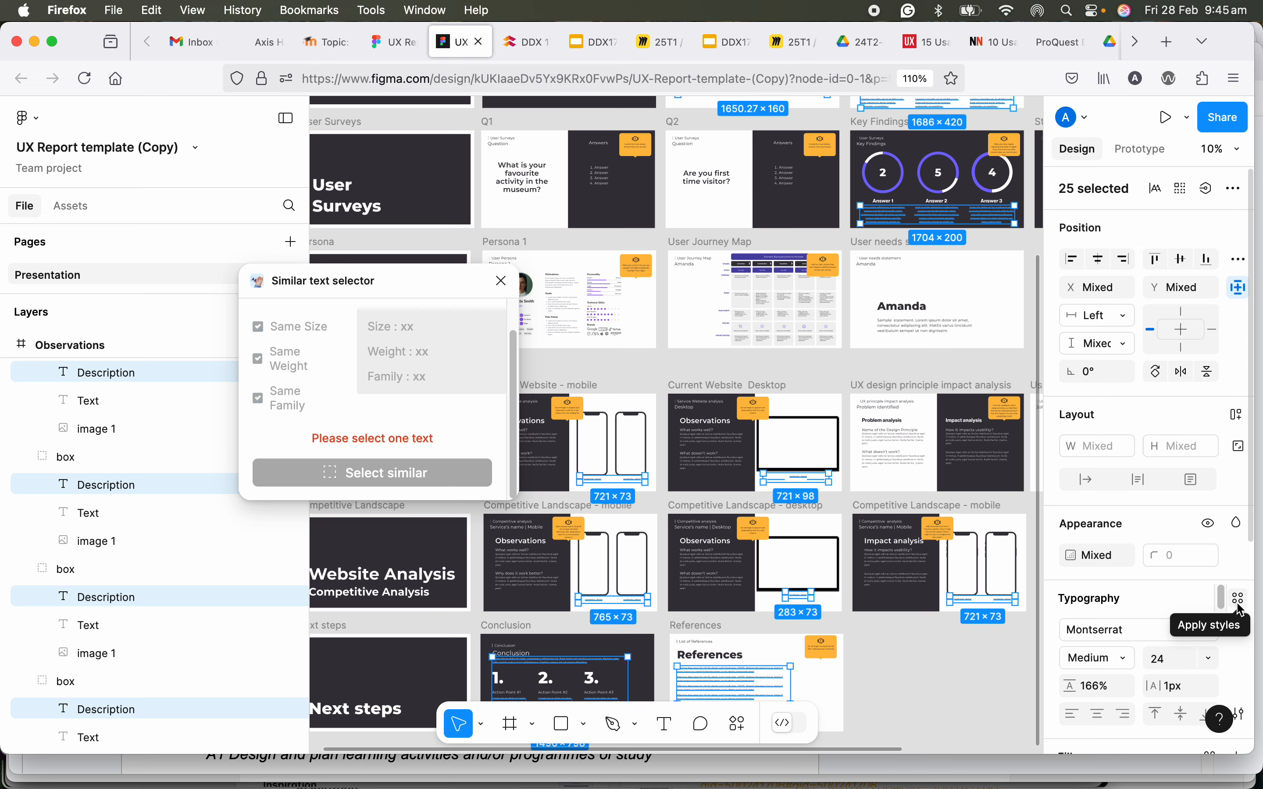
left_click(1238, 599)
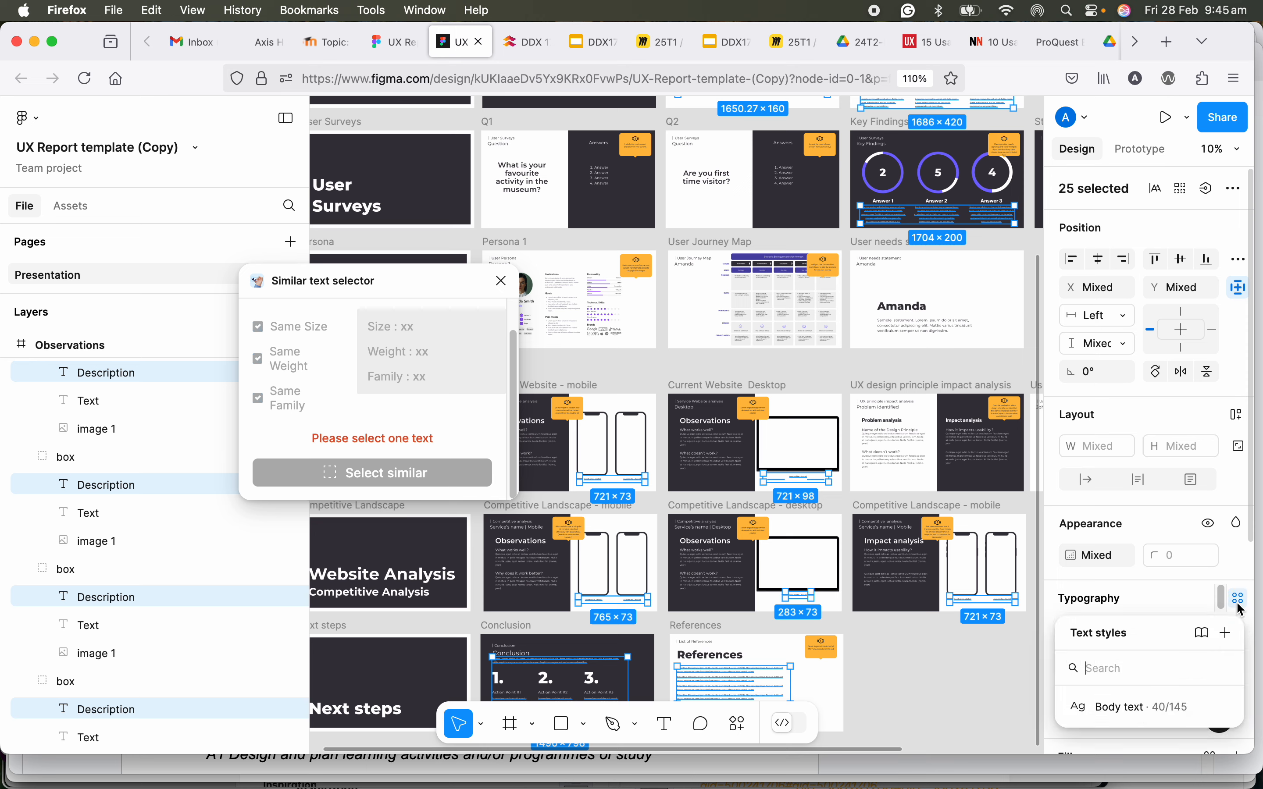
left_click(1227, 634)
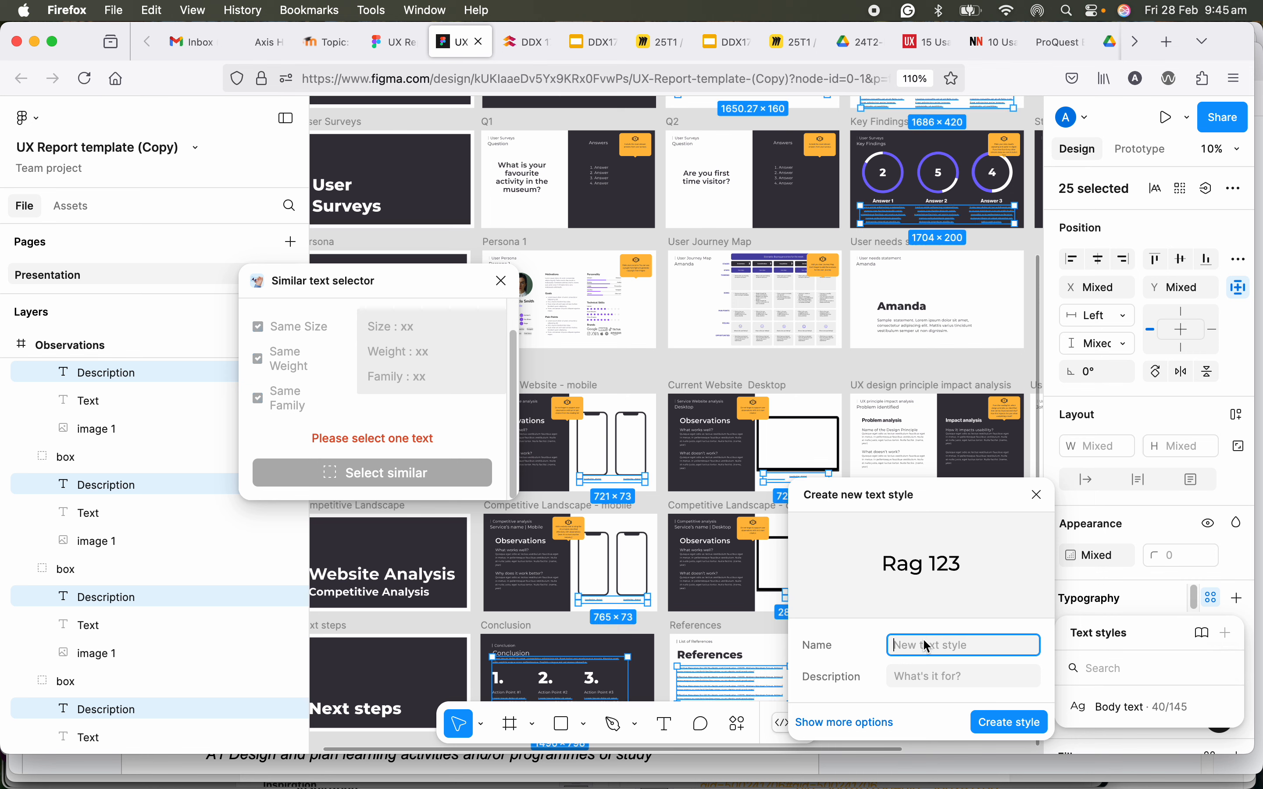
type("Body Large")
left_click(1015, 730)
Examine the frames to see which text layers are covered by the Body Large style
scroll(759, 345, "up", 1)
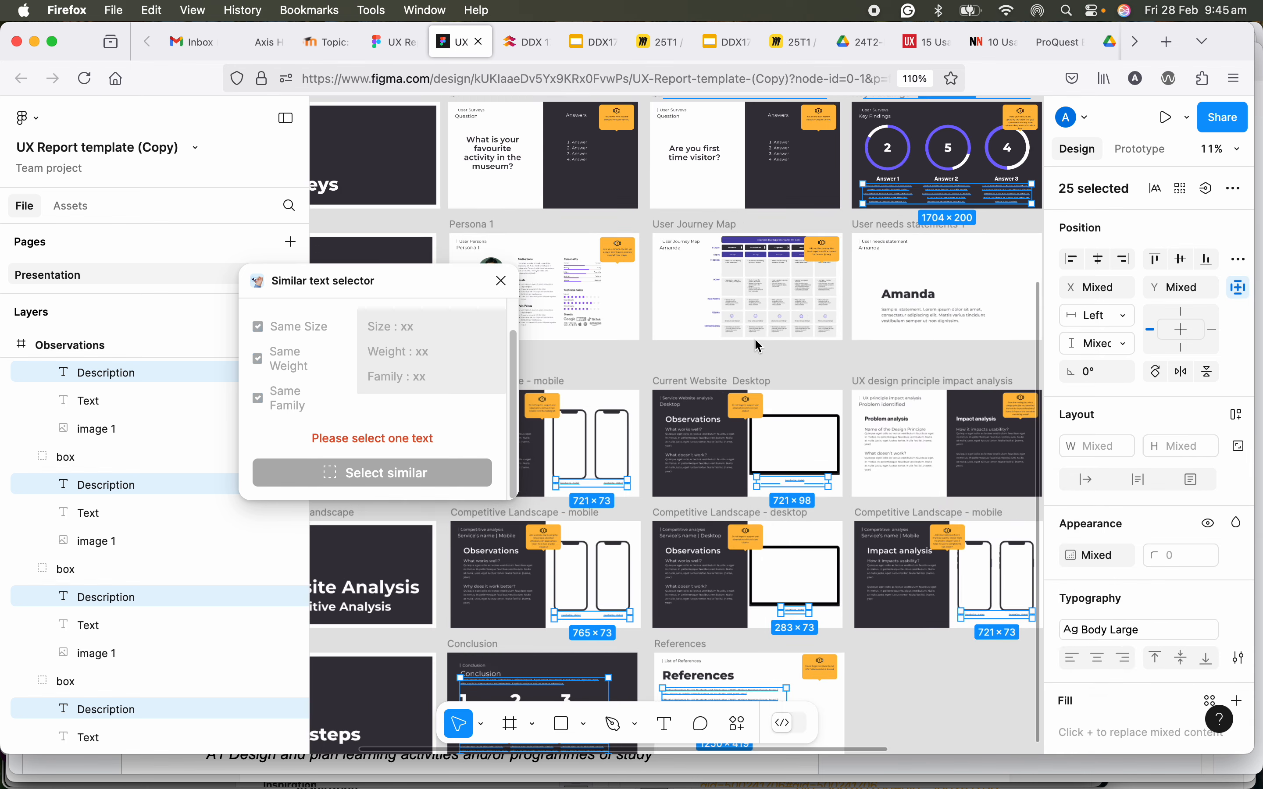
scroll(758, 346, "up", 5)
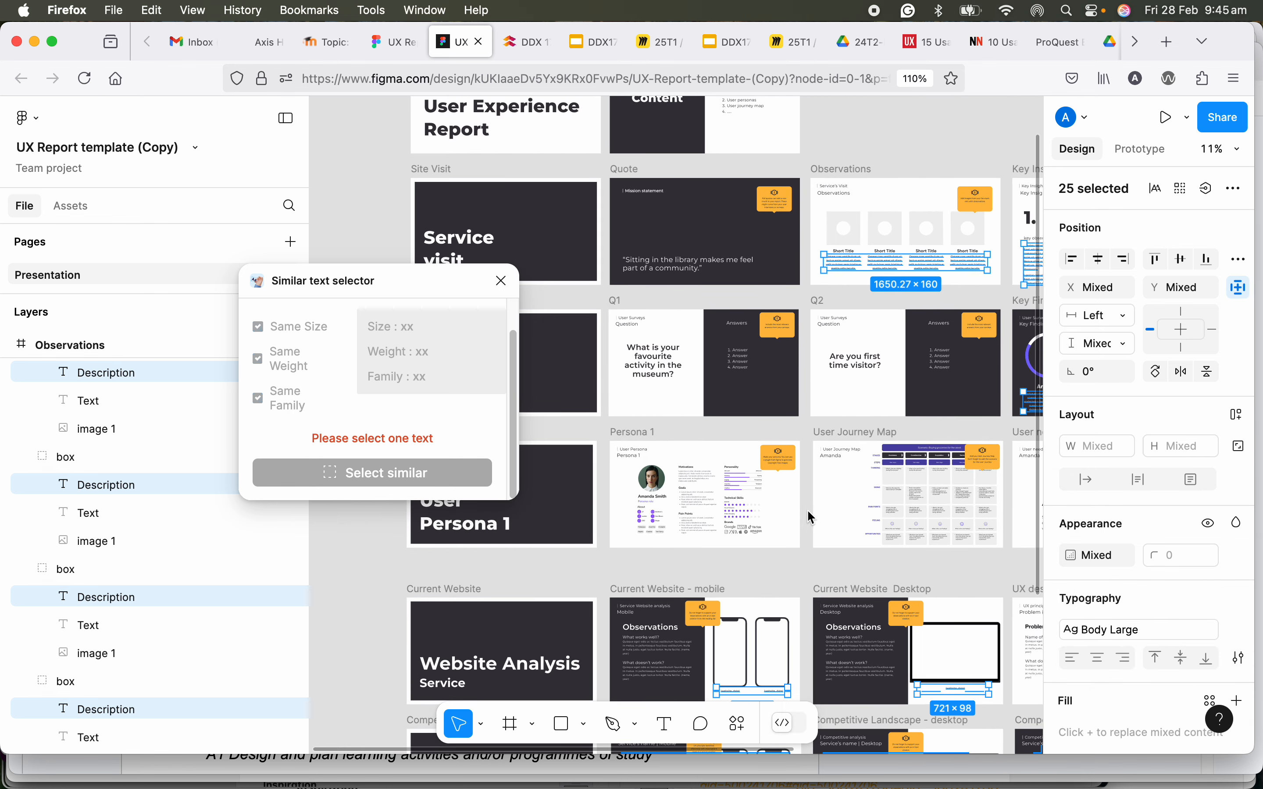
scroll(815, 405, "down", 5)
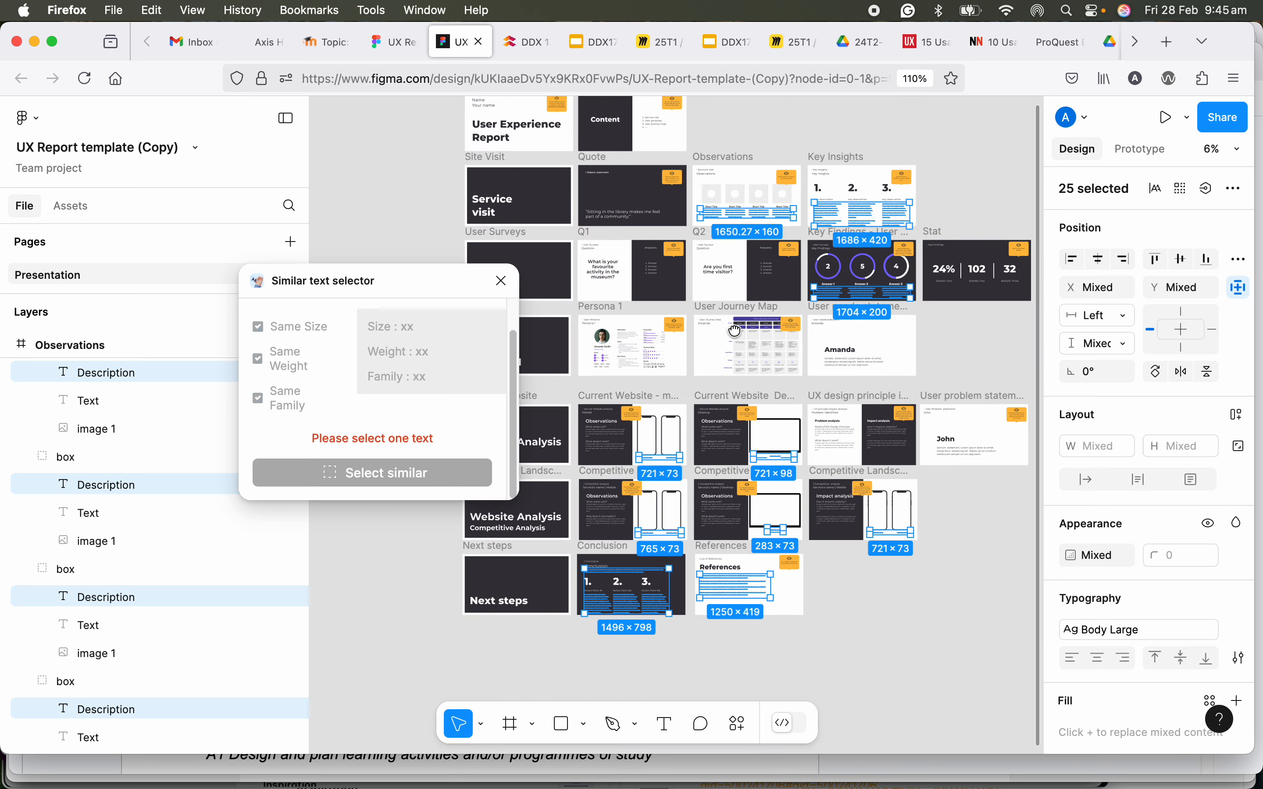
left_click_drag(752, 385, 741, 389)
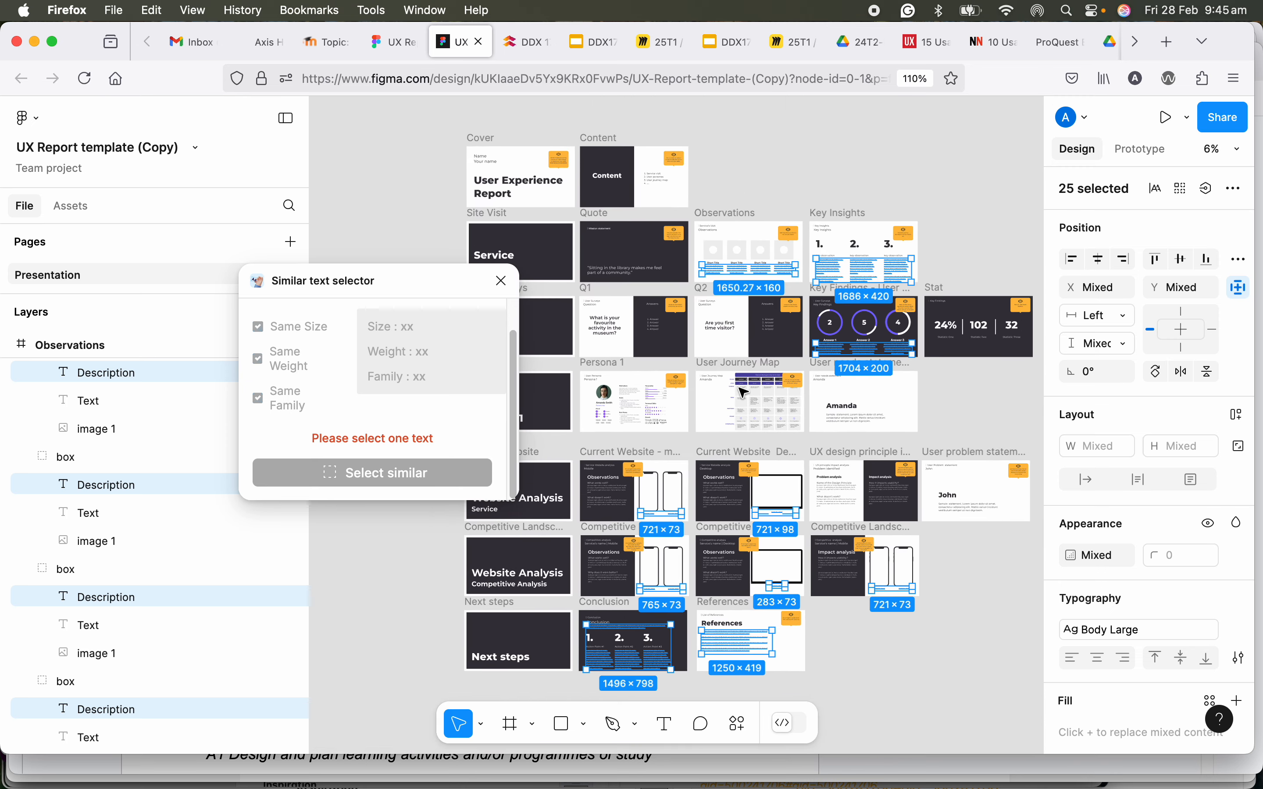
scroll(661, 310, "up", 5)
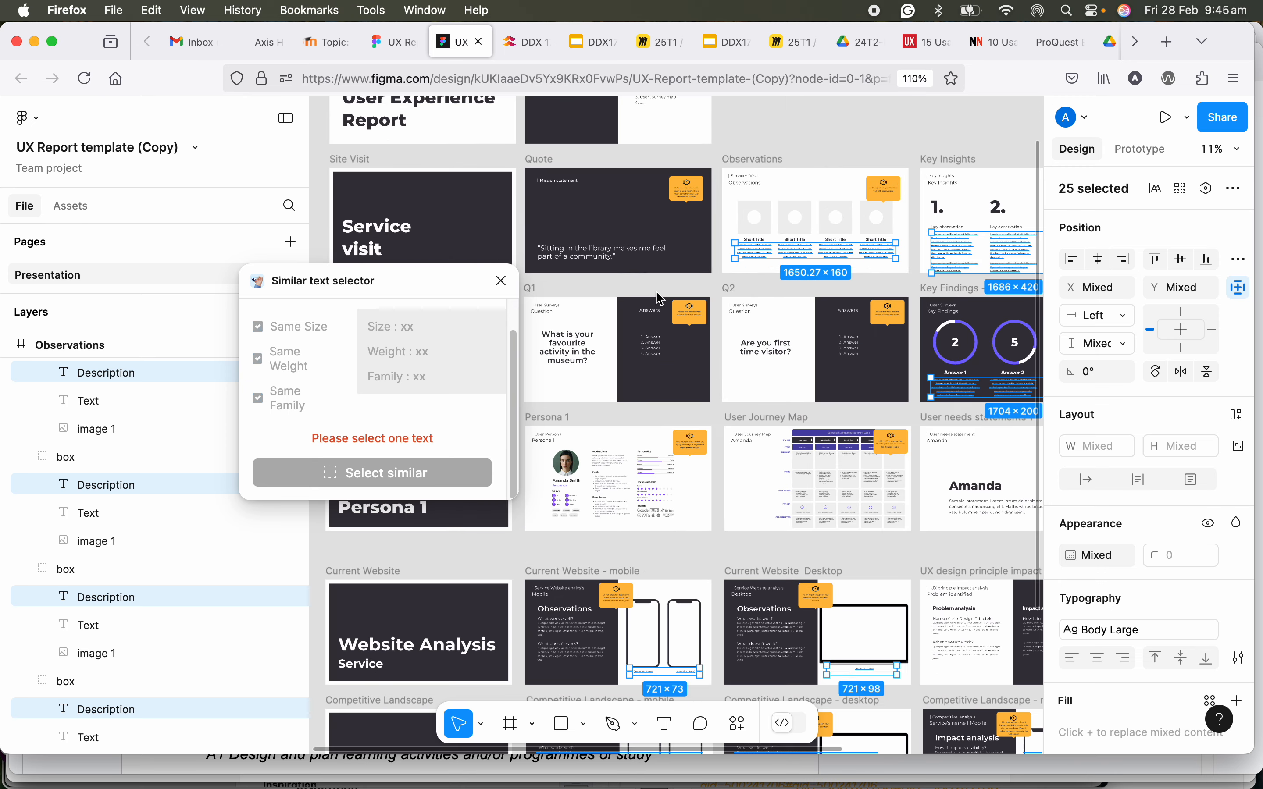
scroll(664, 365, "up", 5)
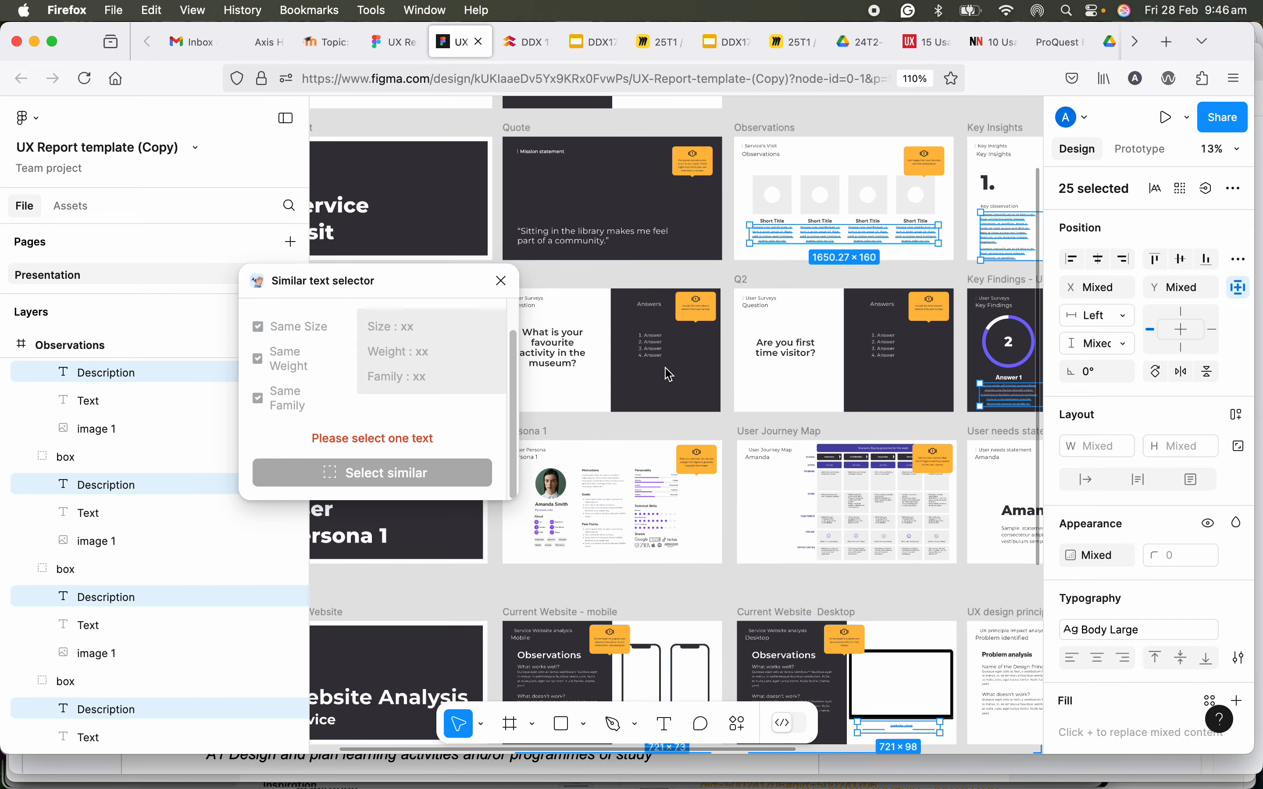
scroll(712, 387, "down", 5)
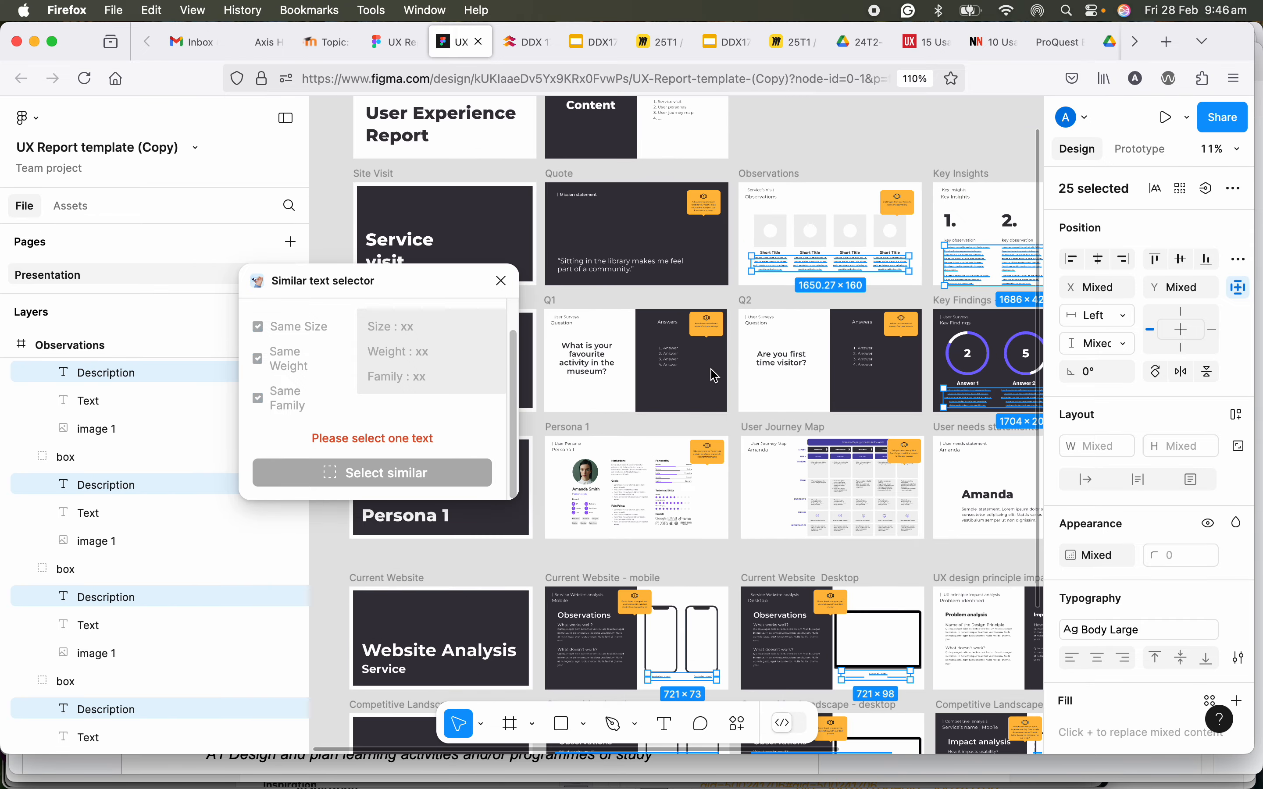